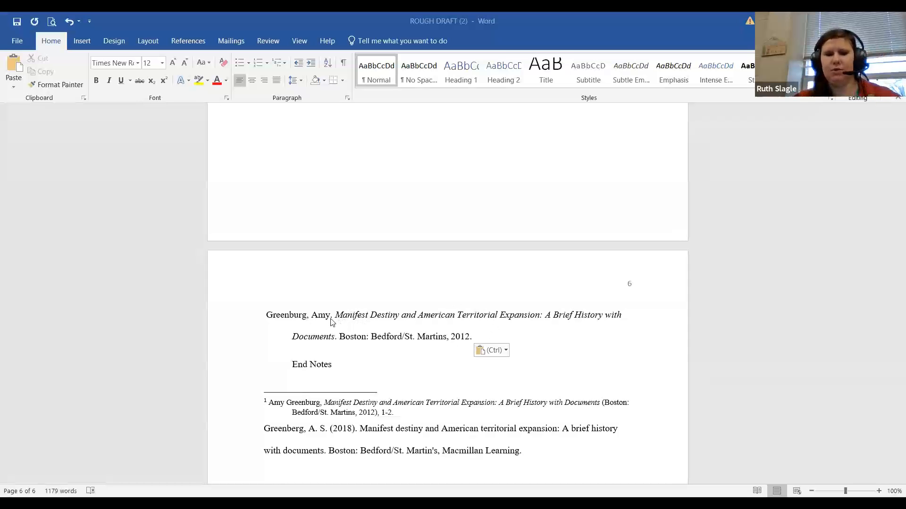
Step: Move the Manifest Destiny book citation from above End Notes to replace the 2018 citation below the endnote
{"action": "left_click_drag", "start_coordinate": [268, 316], "coordinate": [503, 343]}
{"action": "key", "text": "ctrl+c"}
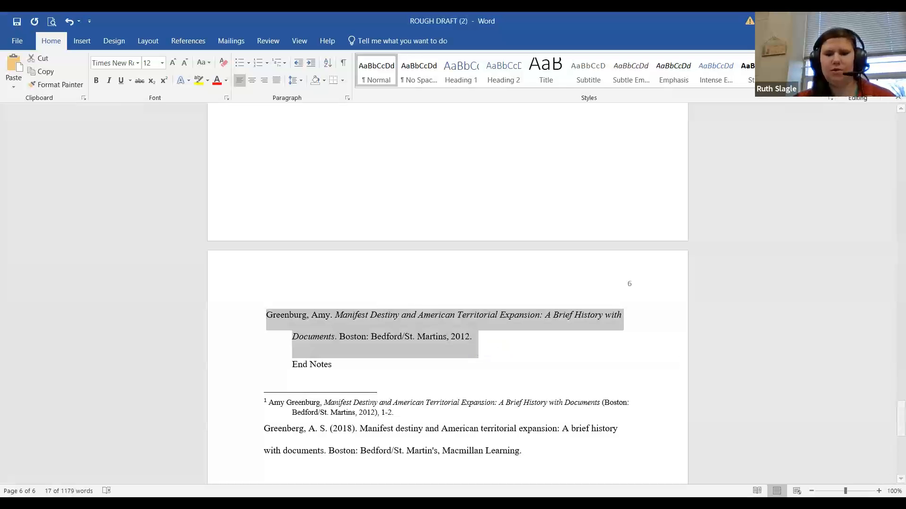
{"action": "key", "text": "BackSpace"}
{"action": "scroll", "coordinate": [514, 459], "scroll_direction": "down", "scroll_amount": 4}
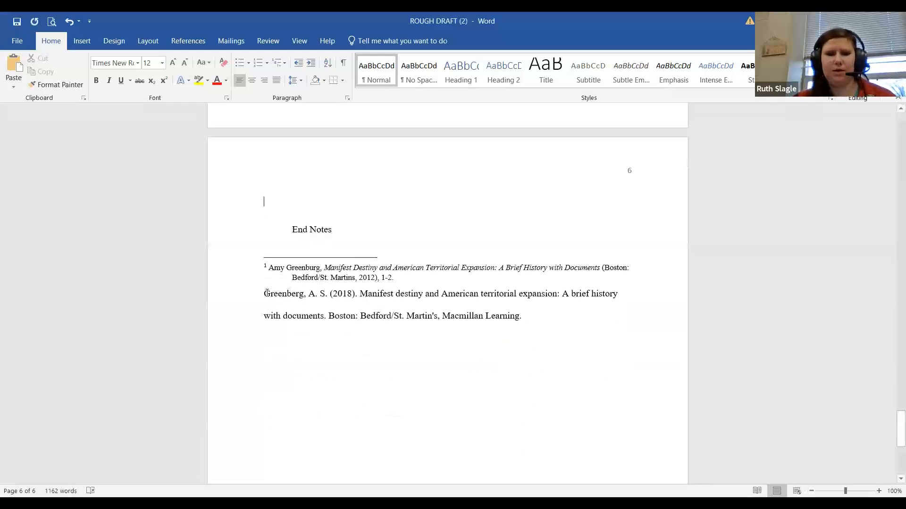
{"action": "left_click_drag", "start_coordinate": [264, 293], "coordinate": [556, 320]}
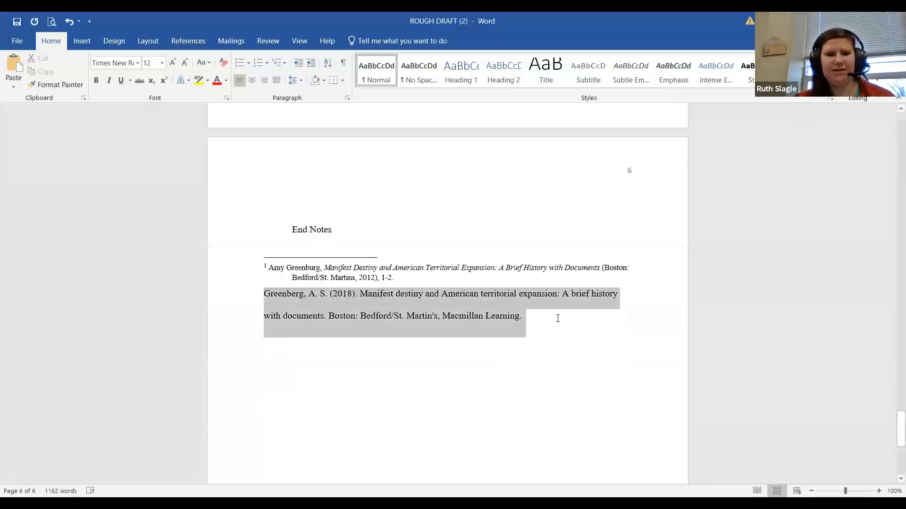
{"action": "key", "text": "ctrl+v"}
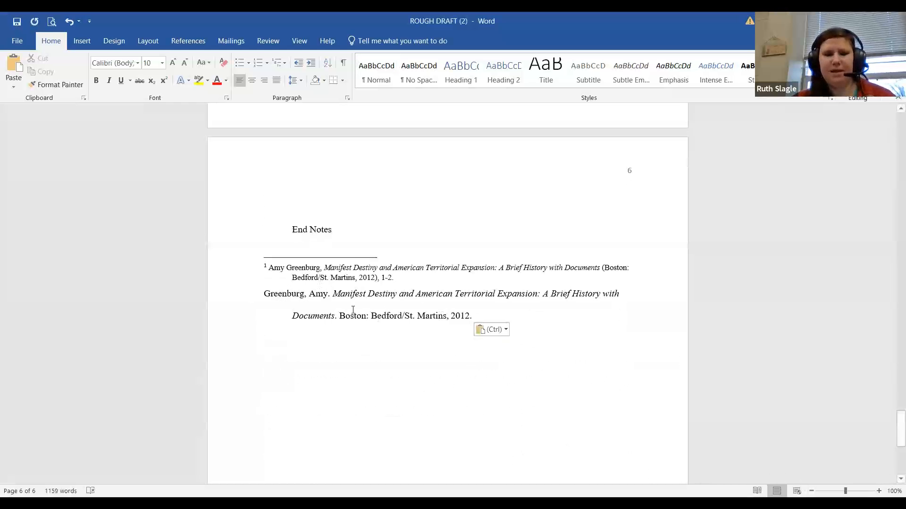
Step: Insert blank lines before the book citation so that it starts at the top of page 7
{"action": "left_click", "coordinate": [262, 293]}
{"action": "key", "text": "Return"}
{"action": "key", "text": "Return"}
{"action": "key", "text": "Return"}
{"action": "key", "text": "Return"}
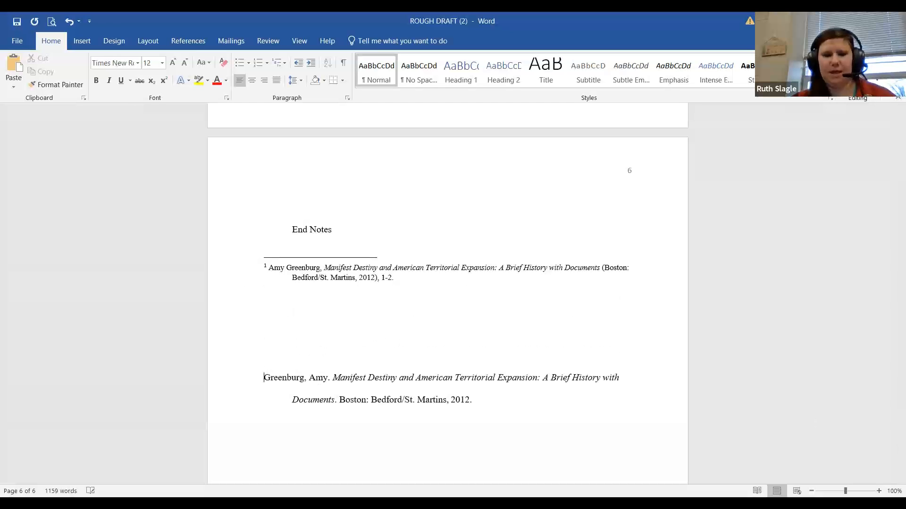
{"action": "key", "text": "Return"}
{"action": "key", "text": "Return"}
{"action": "key", "text": "Return"}
{"action": "key", "text": "Return"}
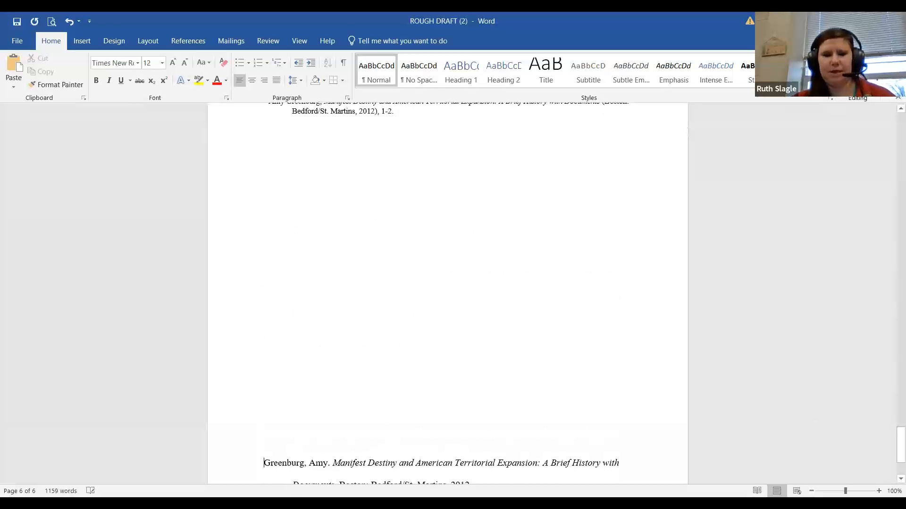
{"action": "scroll", "coordinate": [447, 292], "scroll_direction": "up", "scroll_amount": 2}
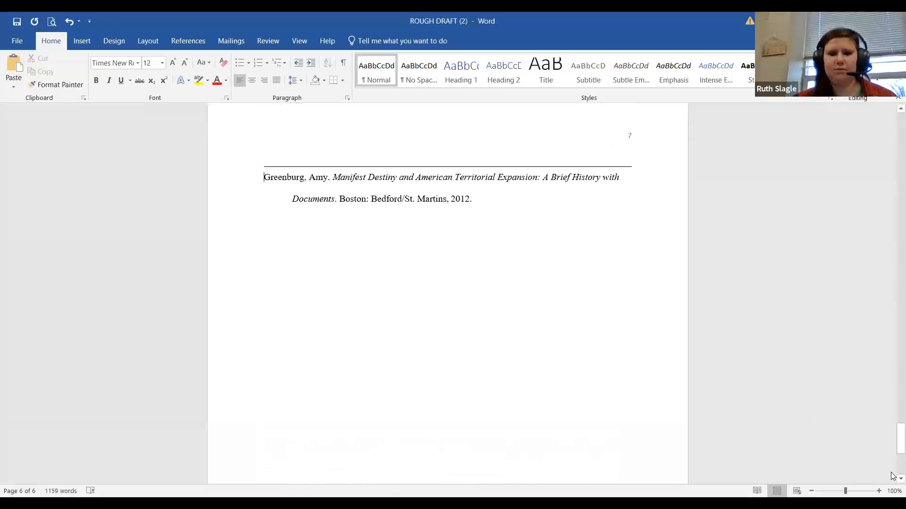
{"action": "scroll", "coordinate": [447, 292], "scroll_direction": "up", "scroll_amount": 1}
{"action": "key", "text": "BackSpace"}
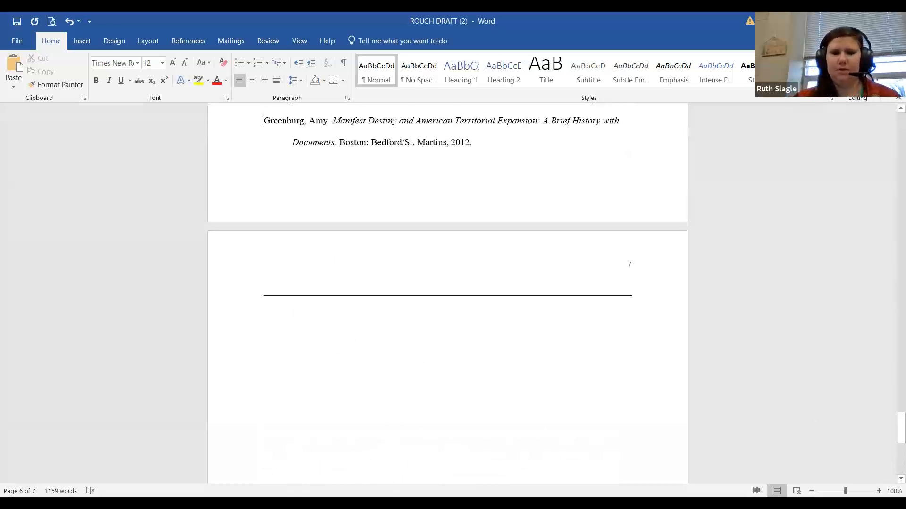
{"action": "key", "text": "Return"}
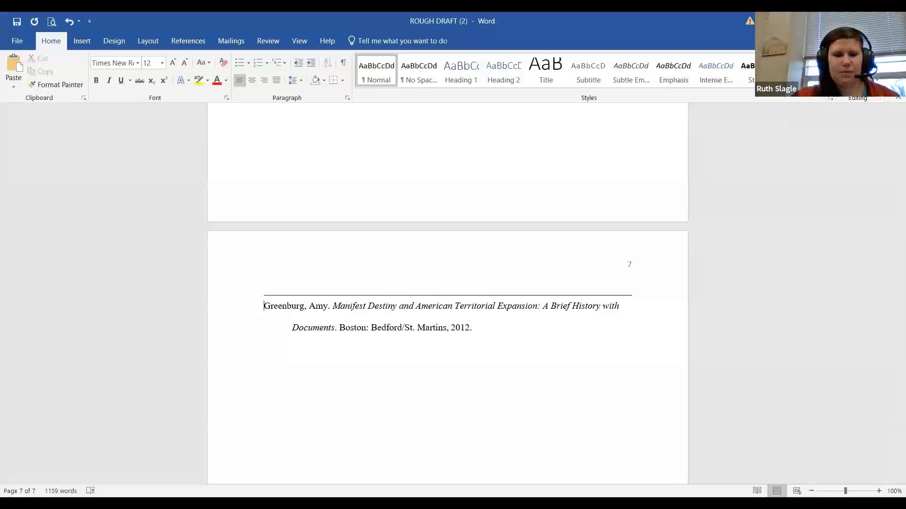
Step: Add a centered Bibliography heading above the book citation, keeping it at the top of page 7
{"action": "type", "text": "Bibliography"}
{"action": "key", "text": "Return"}
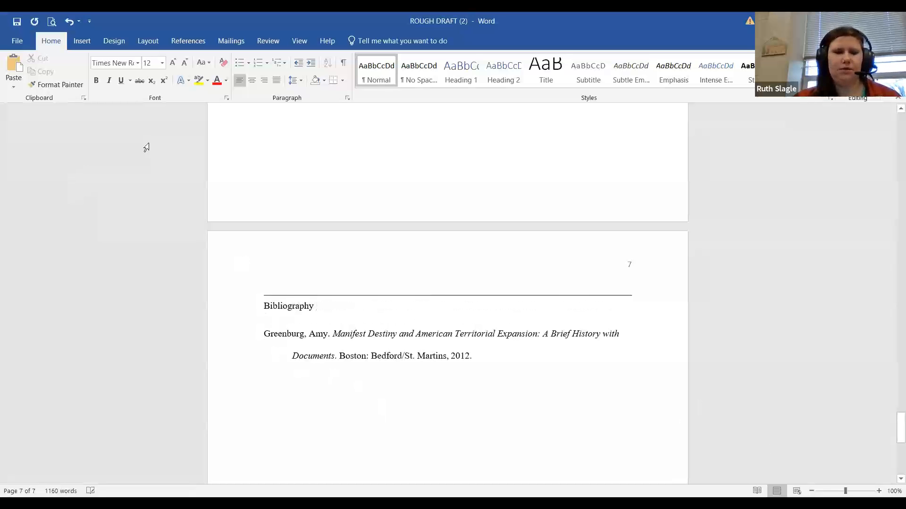
{"action": "left_click", "coordinate": [252, 80]}
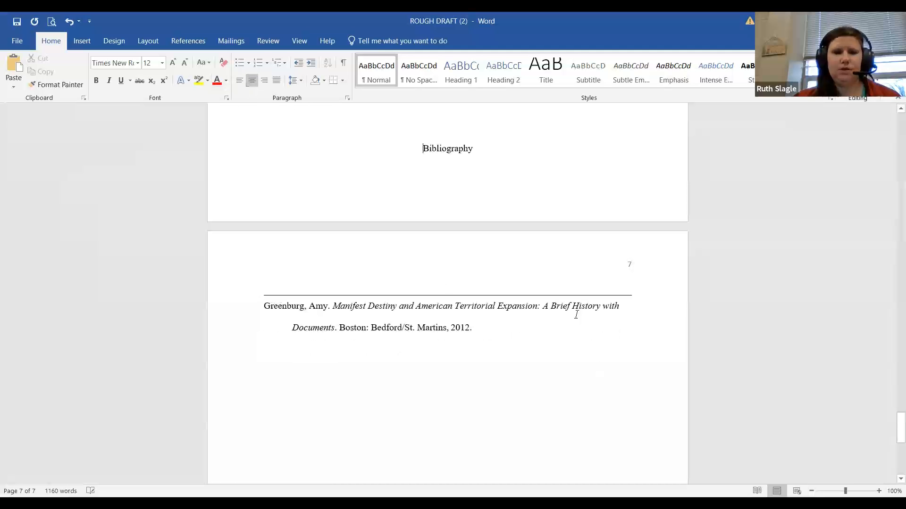
{"action": "key", "text": "Return"}
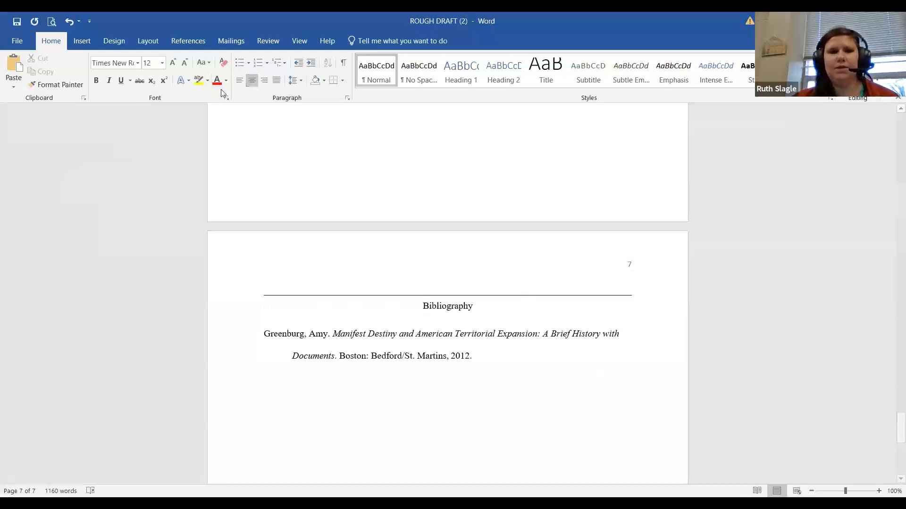
Step: Switch the document to Draft view and show its endnotes for editing
{"action": "left_click", "coordinate": [295, 41]}
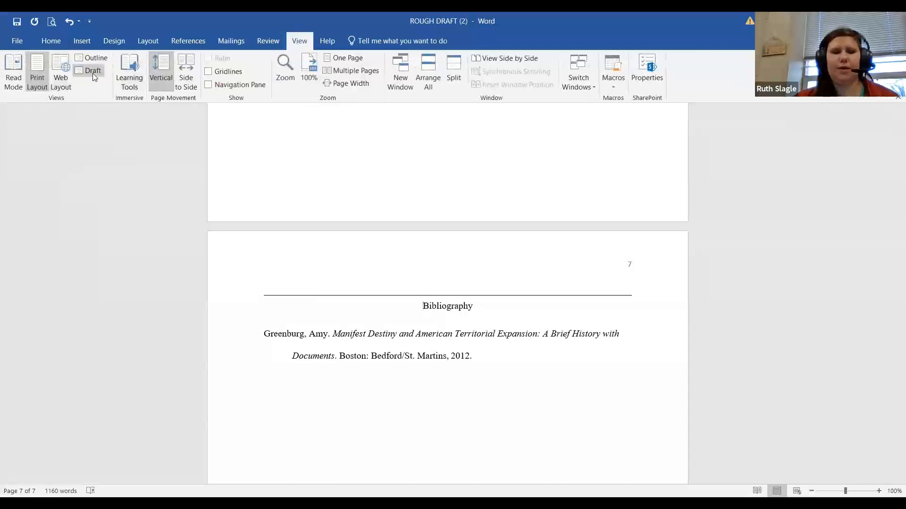
{"action": "left_click", "coordinate": [94, 76]}
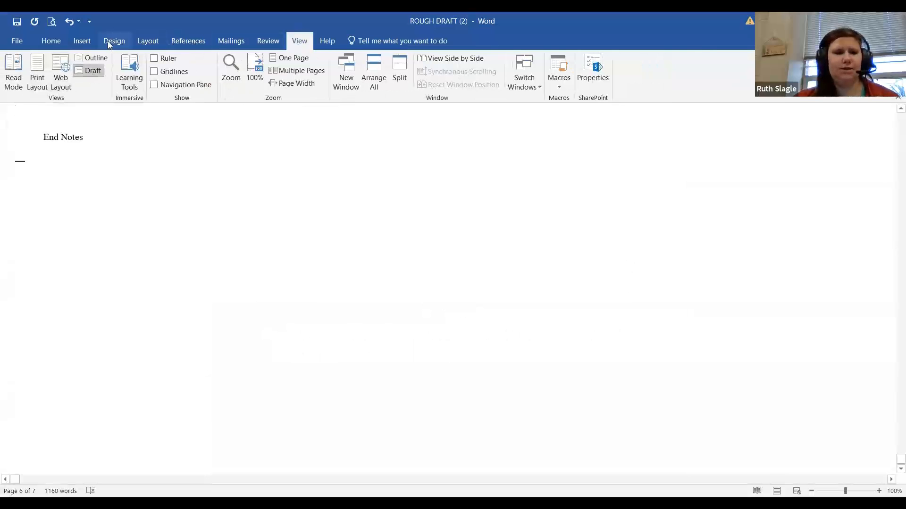
{"action": "left_click", "coordinate": [204, 41]}
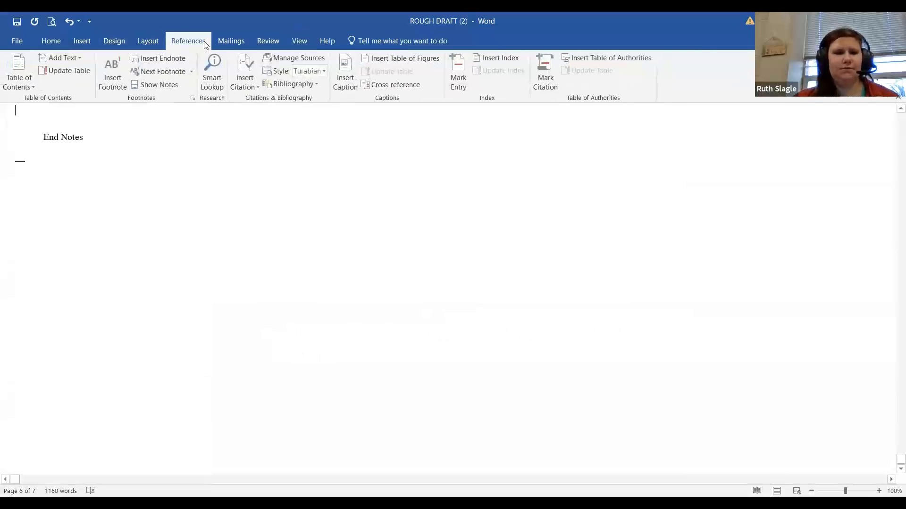
{"action": "left_click", "coordinate": [155, 85]}
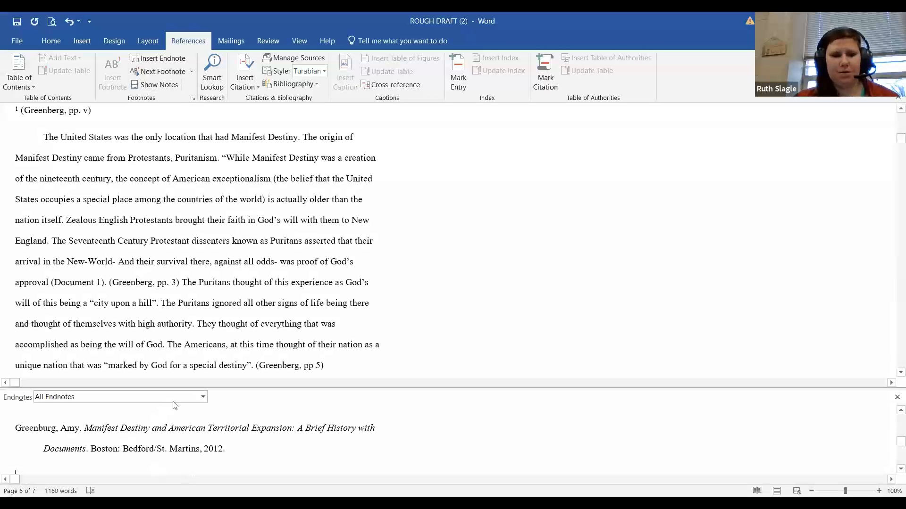
Step: Delete the line used as the Endnote Separator
{"action": "left_click", "coordinate": [204, 399]}
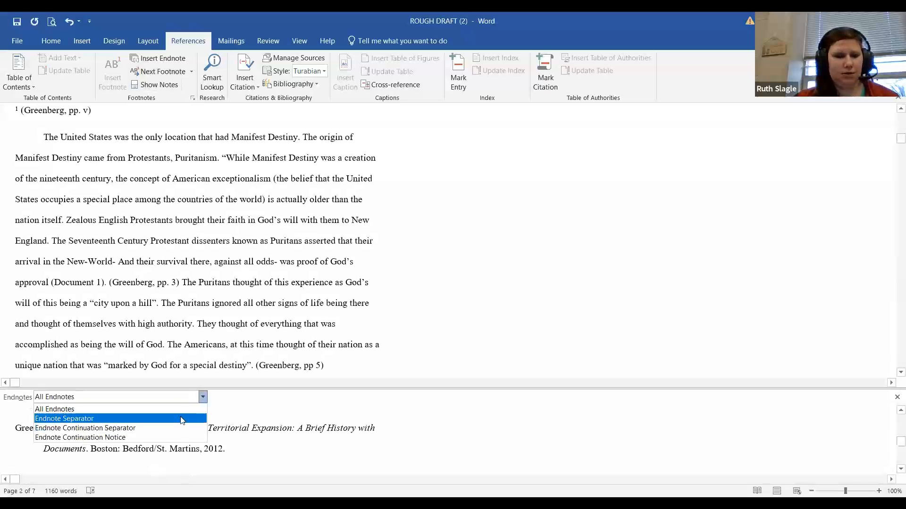
{"action": "left_click", "coordinate": [183, 419]}
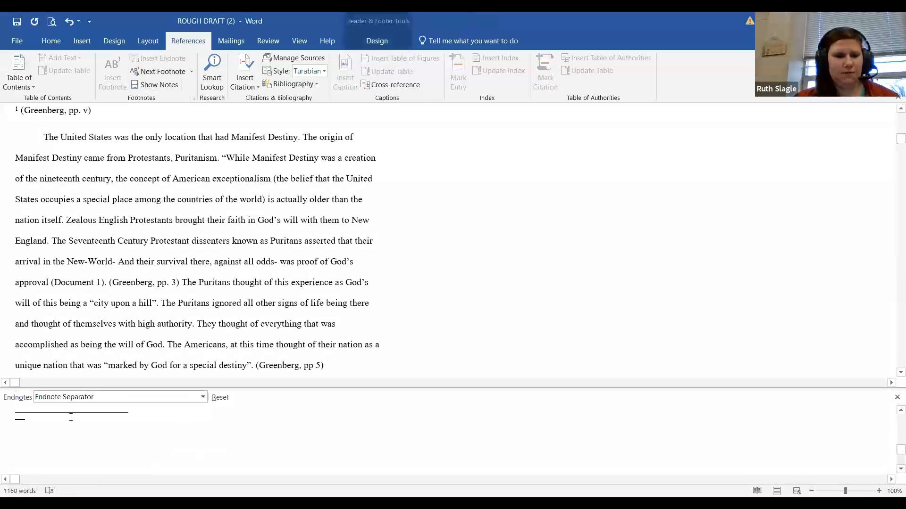
{"action": "left_click_drag", "start_coordinate": [138, 417], "coordinate": [45, 415]}
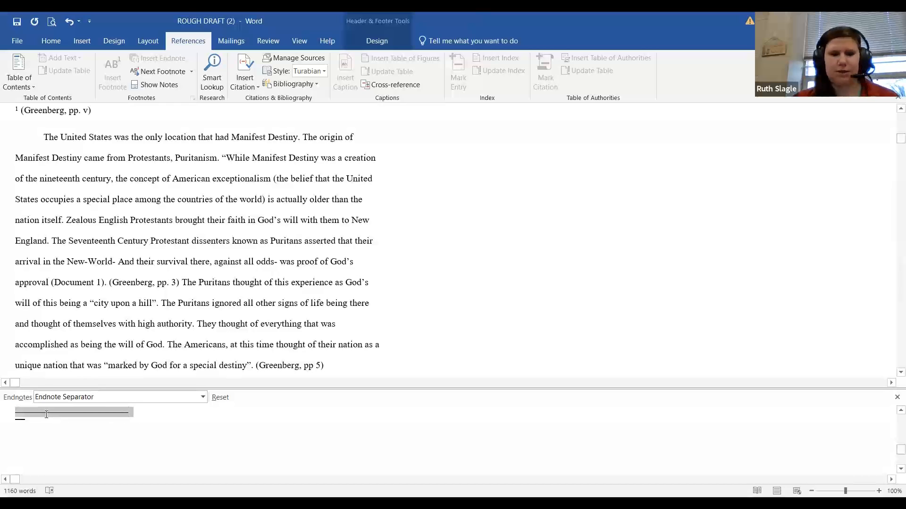
{"action": "key", "text": "Delete"}
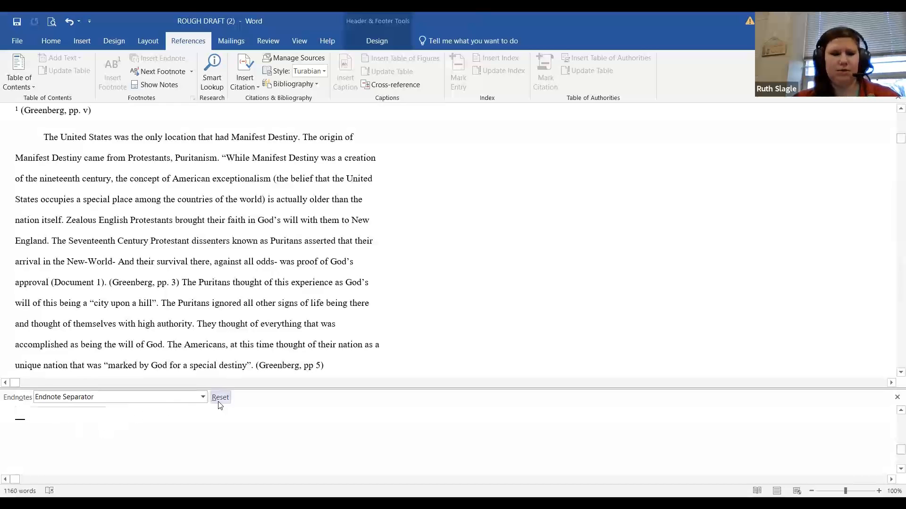
Step: Delete the Endnote Continuation Separator line and return to Print Layout view
{"action": "left_click", "coordinate": [203, 397]}
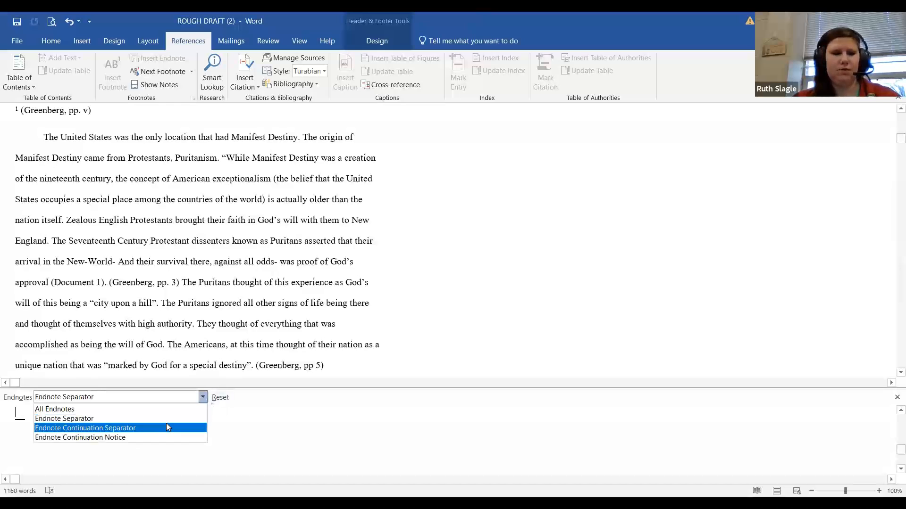
{"action": "left_click", "coordinate": [166, 428]}
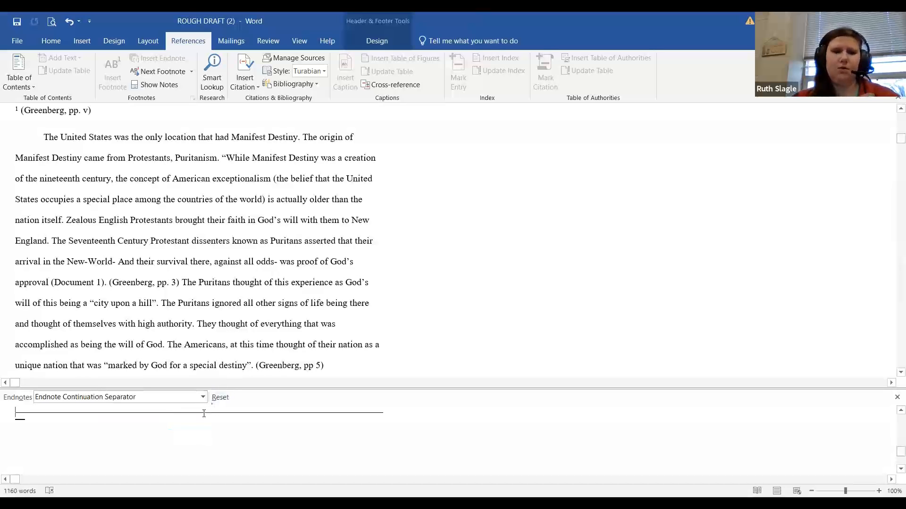
{"action": "double_click", "coordinate": [164, 416]}
{"action": "key", "text": "Delete"}
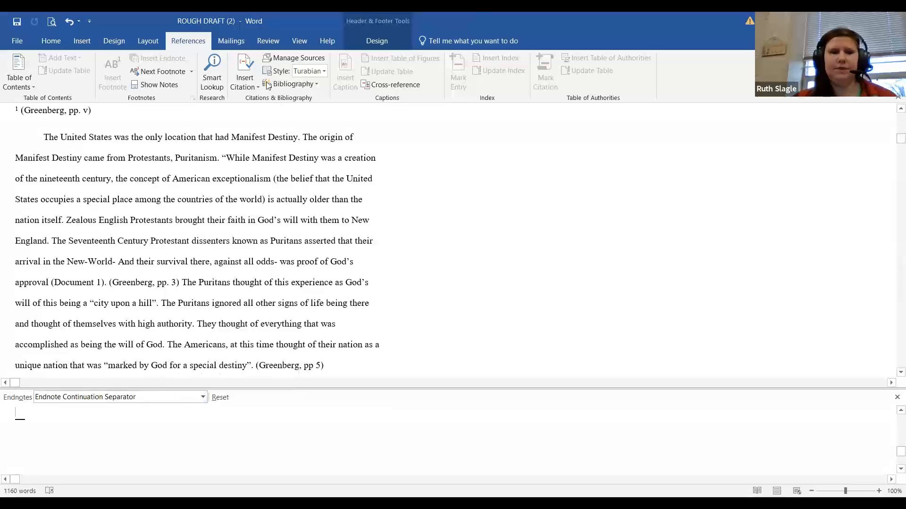
{"action": "left_click", "coordinate": [52, 41]}
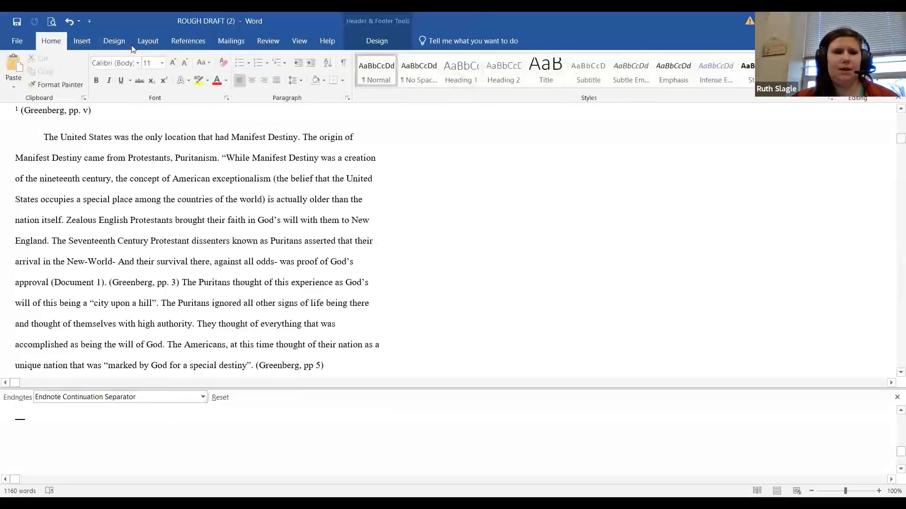
{"action": "left_click", "coordinate": [776, 491]}
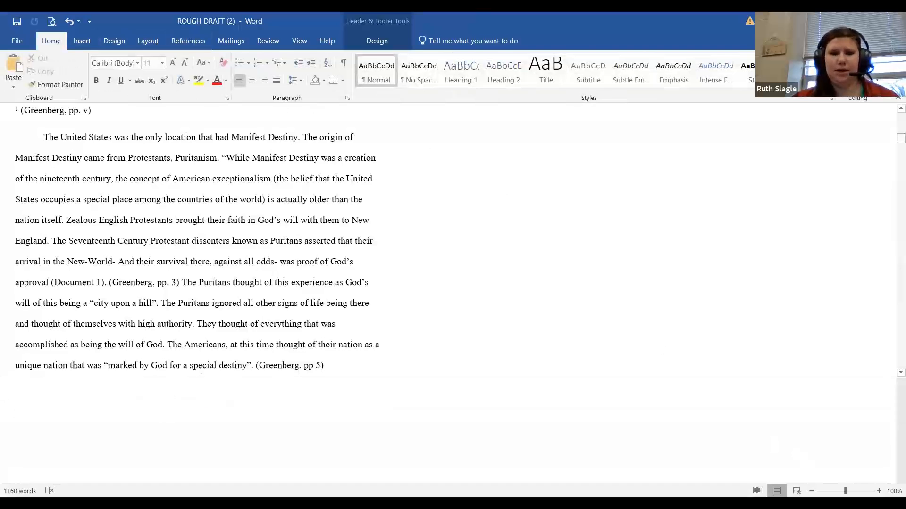
Step: Remove the space after the End Notes heading on page 6 and center the heading
{"action": "scroll", "coordinate": [531, 408], "scroll_direction": "down", "scroll_amount": 6}
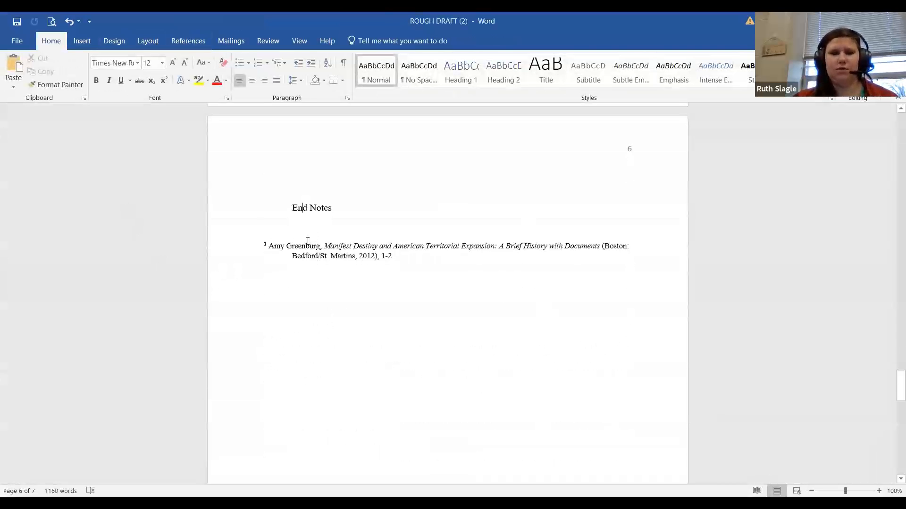
{"action": "left_click", "coordinate": [282, 237]}
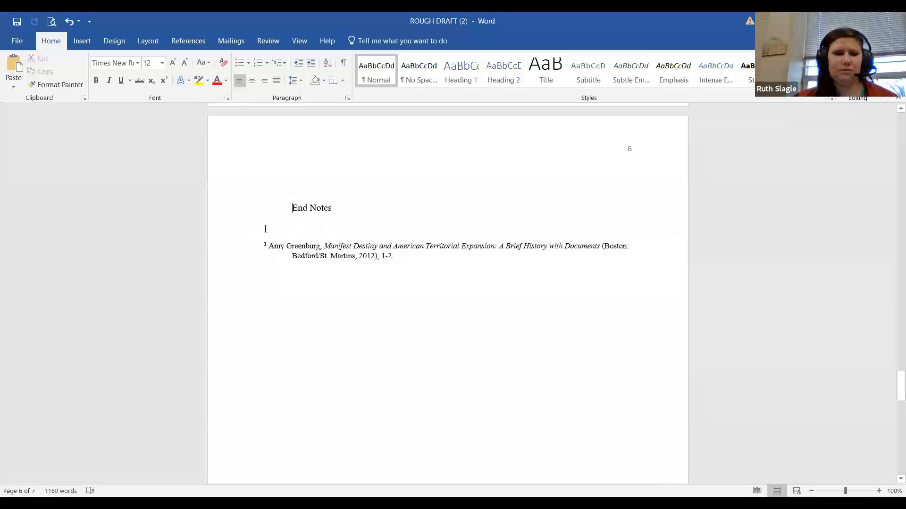
{"action": "left_click_drag", "start_coordinate": [287, 207], "coordinate": [409, 267]}
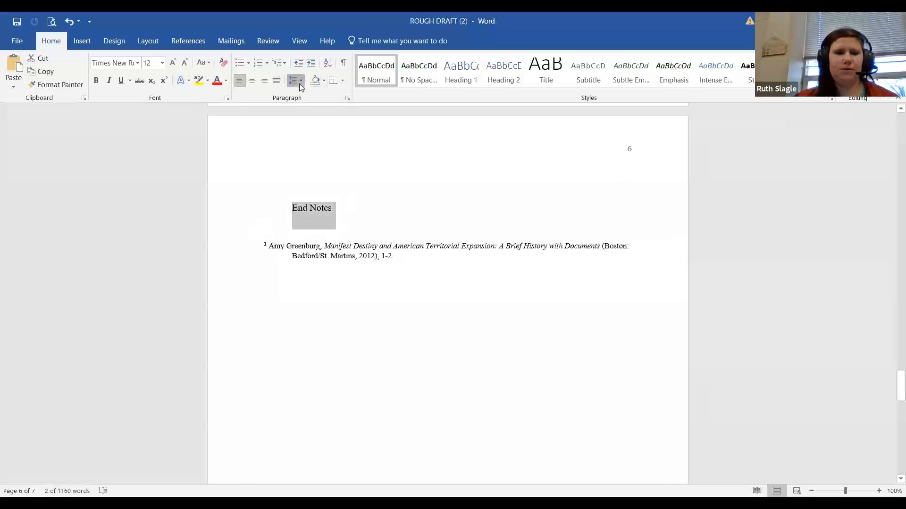
{"action": "left_click", "coordinate": [307, 97]}
{"action": "left_click", "coordinate": [327, 226]}
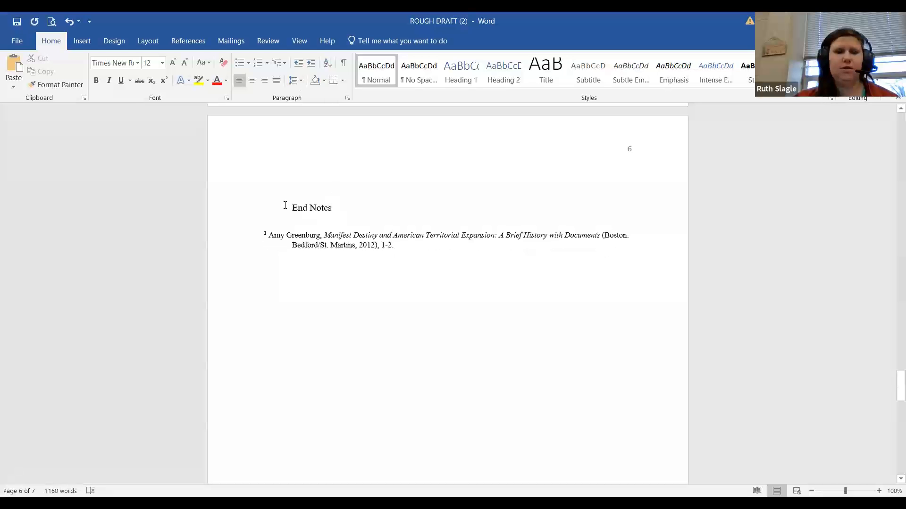
{"action": "left_click", "coordinate": [252, 80]}
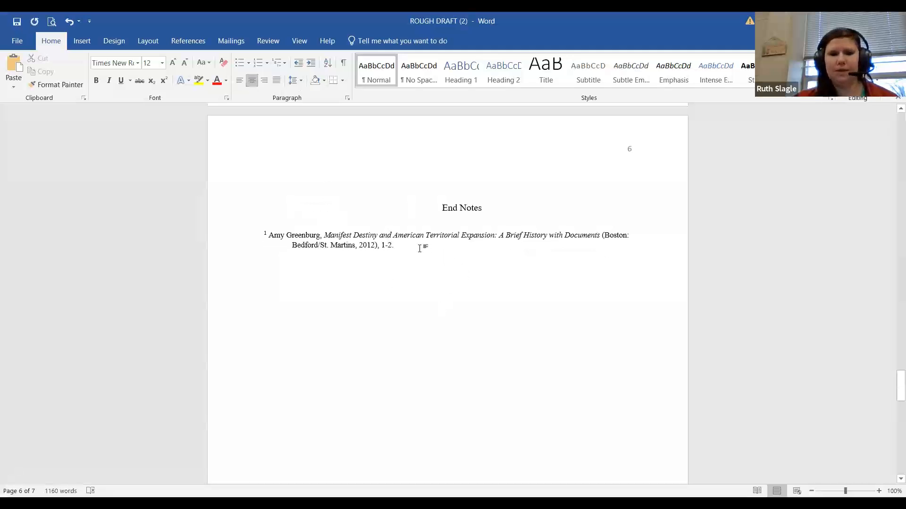
Step: Change the page reference at the end of the first endnote to v
{"action": "scroll", "coordinate": [419, 247], "scroll_direction": "up", "scroll_amount": 3}
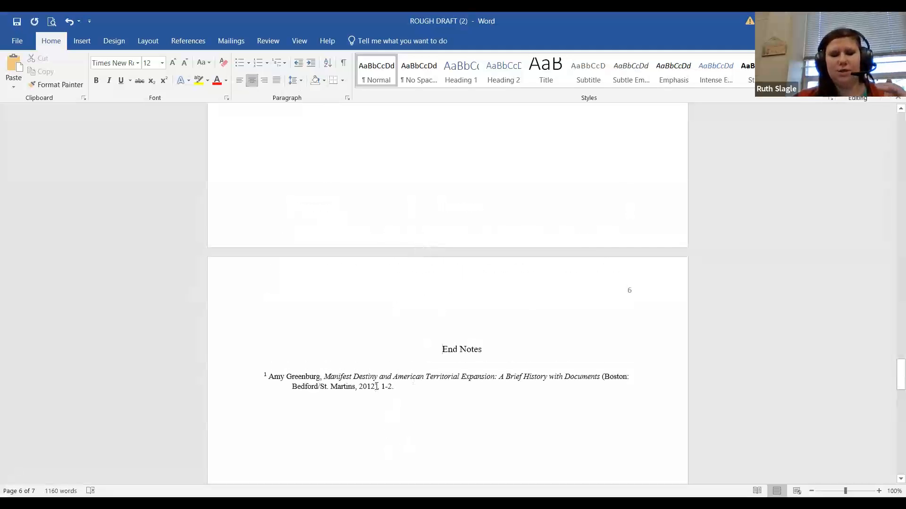
{"action": "left_click", "coordinate": [393, 387]}
{"action": "key", "text": "BackSpace"}
{"action": "key", "text": "BackSpace"}
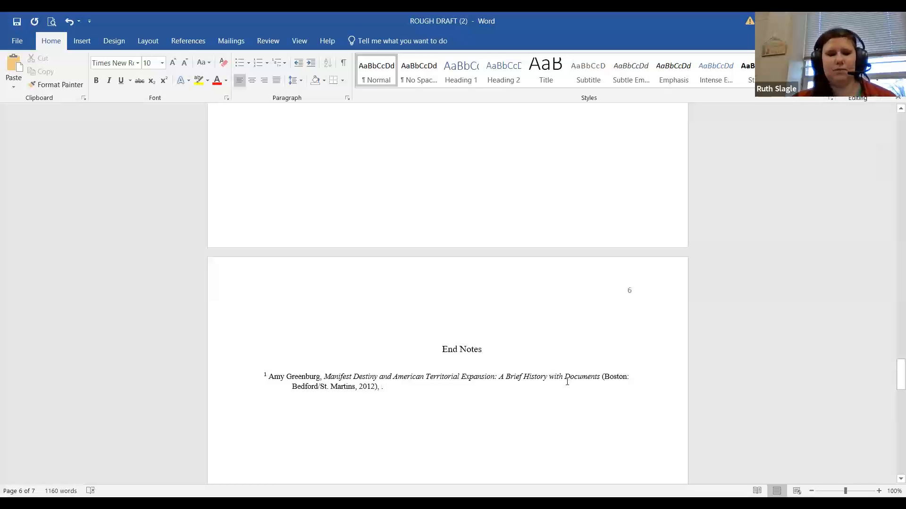
{"action": "type", "text": "v"}
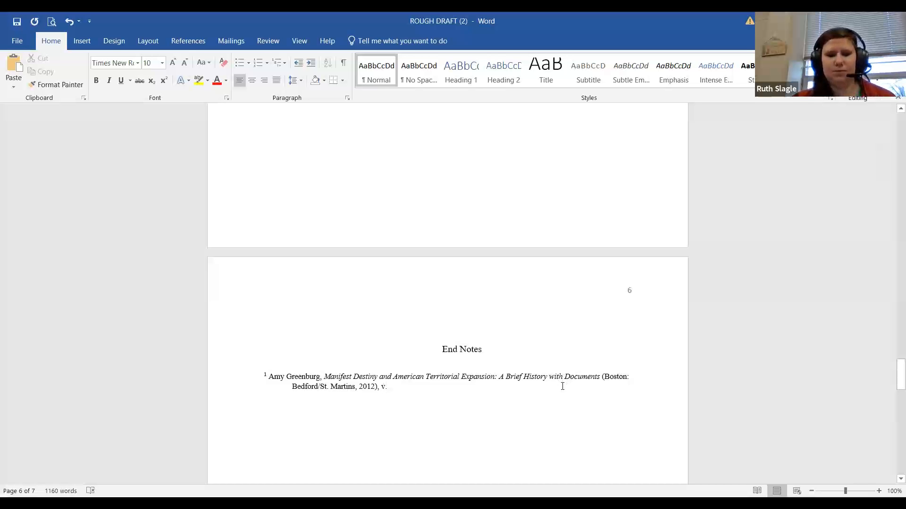
Step: Delete the parenthetical citation following endnote mark 1 on page 2, keeping the closing quotation mark after "predetermined."
{"action": "scroll", "coordinate": [451, 250], "scroll_direction": "up", "scroll_amount": 18}
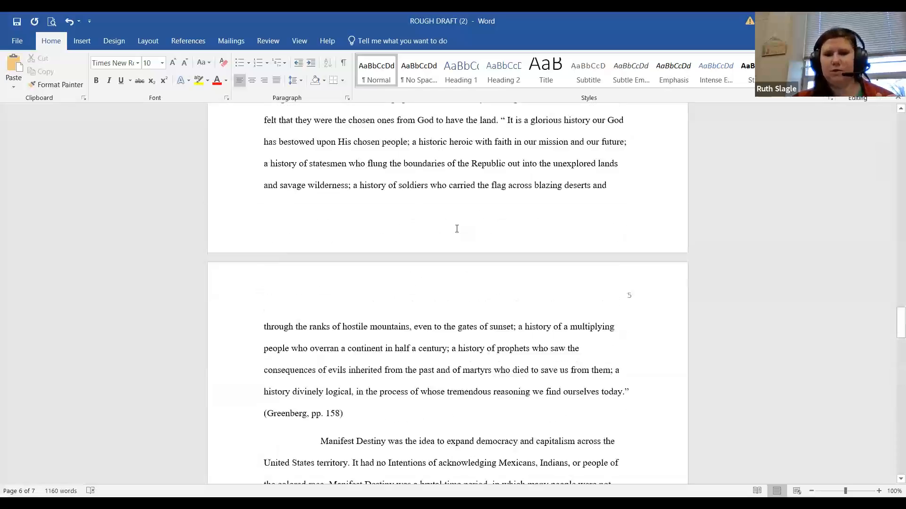
{"action": "scroll", "coordinate": [458, 228], "scroll_direction": "up", "scroll_amount": 10}
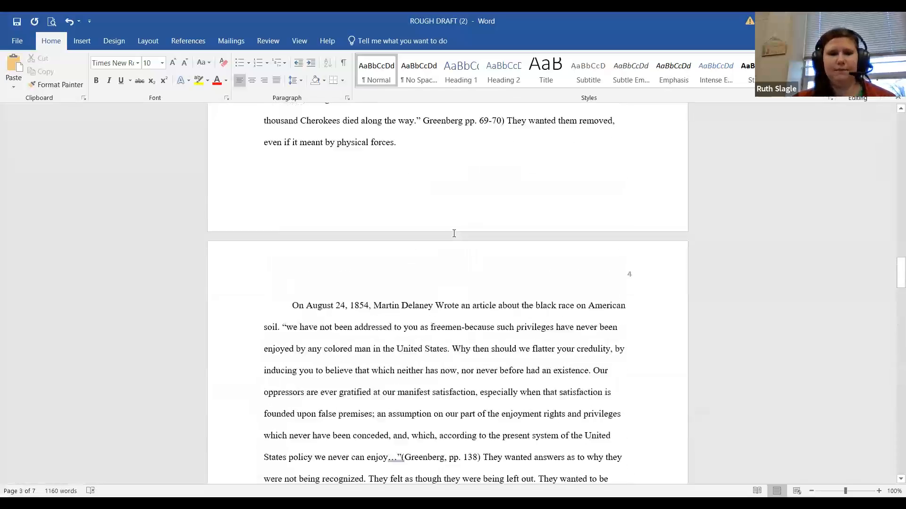
{"action": "scroll", "coordinate": [453, 228], "scroll_direction": "up", "scroll_amount": 10}
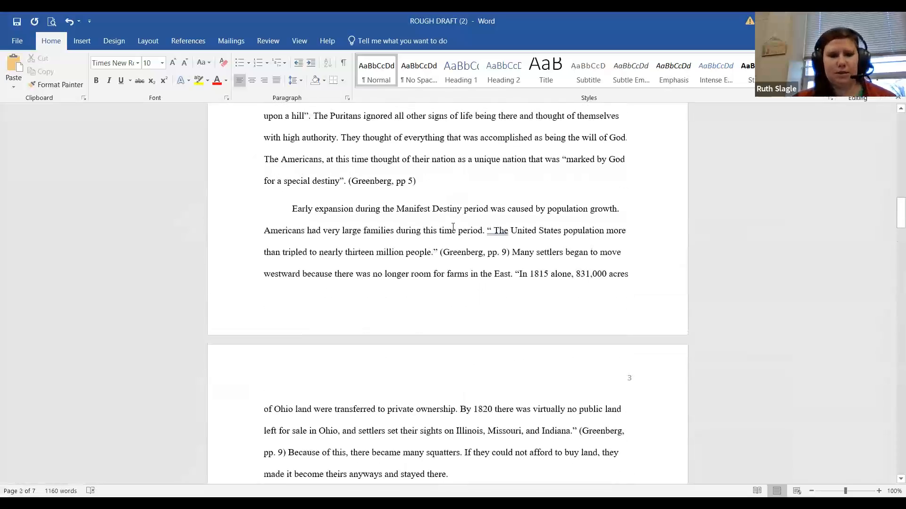
{"action": "scroll", "coordinate": [453, 250], "scroll_direction": "up", "scroll_amount": 1}
{"action": "scroll", "coordinate": [454, 283], "scroll_direction": "up", "scroll_amount": 8}
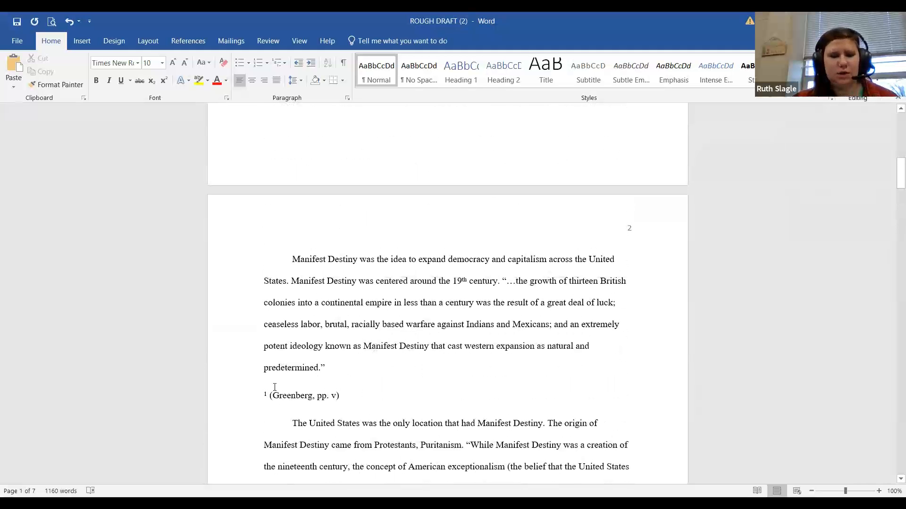
{"action": "left_click", "coordinate": [263, 396]}
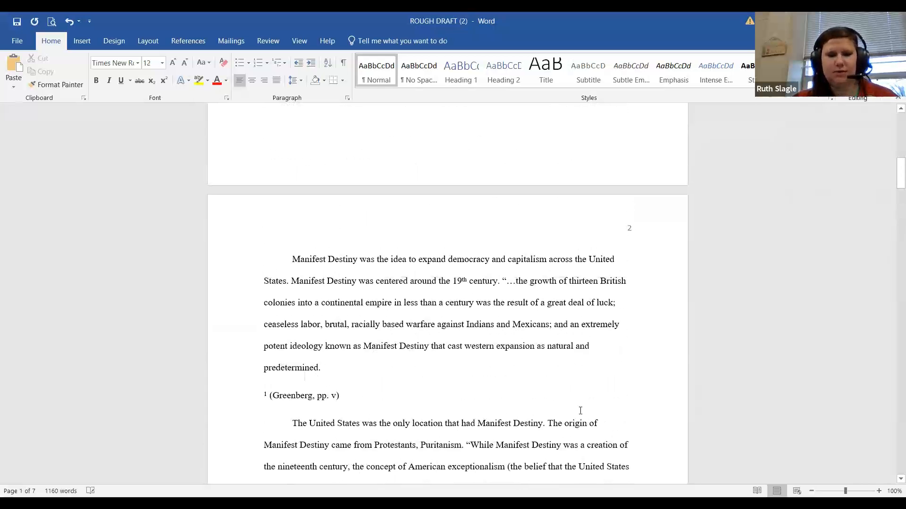
{"action": "type", "text": "\""}
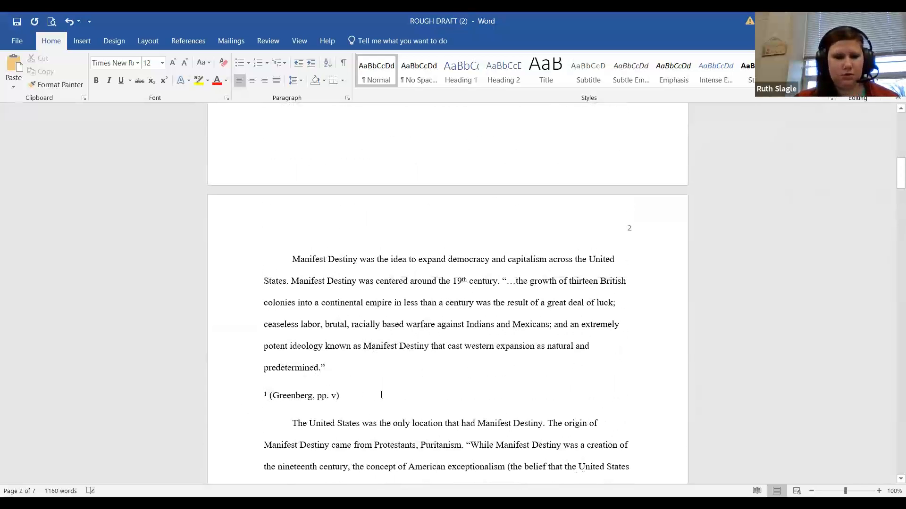
{"action": "left_click_drag", "start_coordinate": [340, 396], "coordinate": [273, 396]}
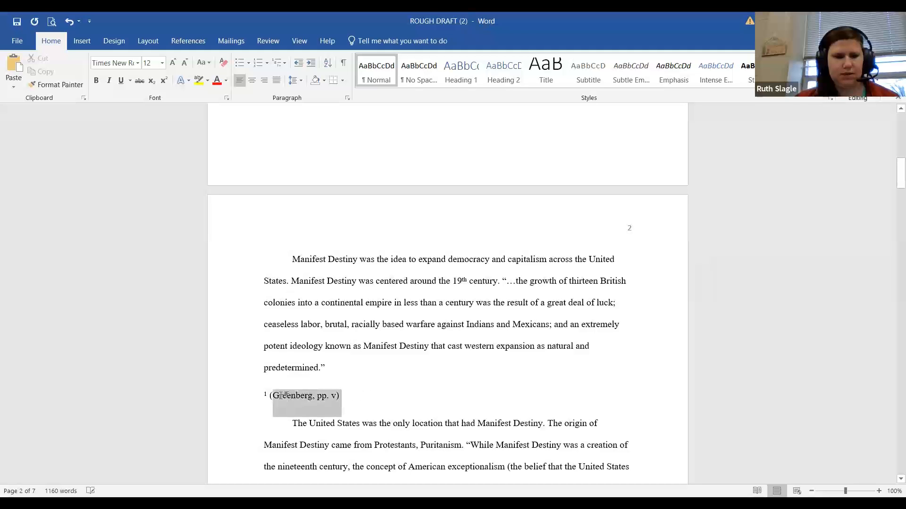
{"action": "key", "text": "BackSpace"}
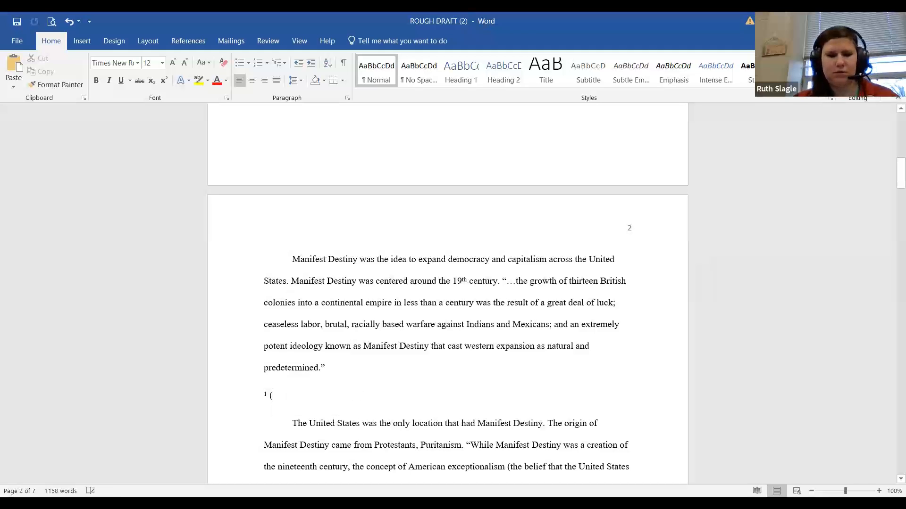
{"action": "key", "text": "BackSpace"}
{"action": "left_click", "coordinate": [762, 468]}
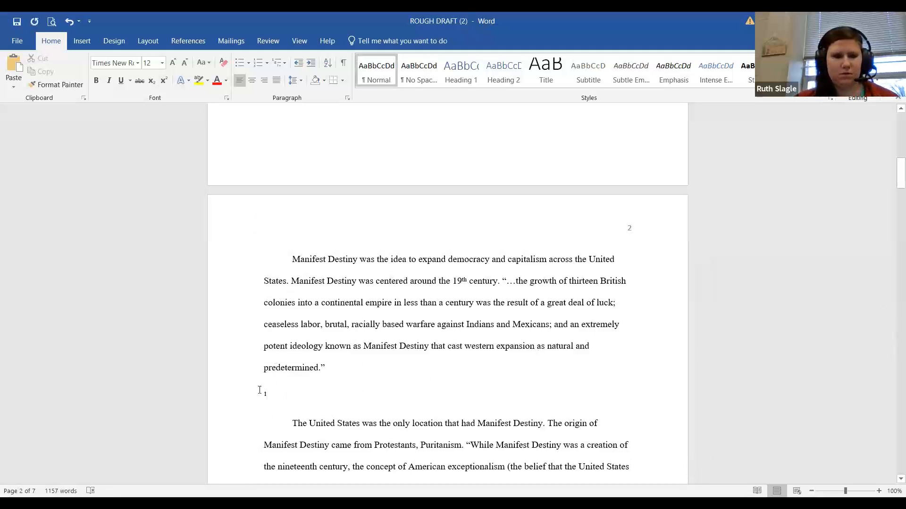
Step: Join endnote mark 1 to the end of the first paragraph, directly after the closing quotation mark of "predetermined."
{"action": "left_click_drag", "start_coordinate": [265, 394], "coordinate": [321, 372]}
{"action": "left_click", "coordinate": [323, 371]}
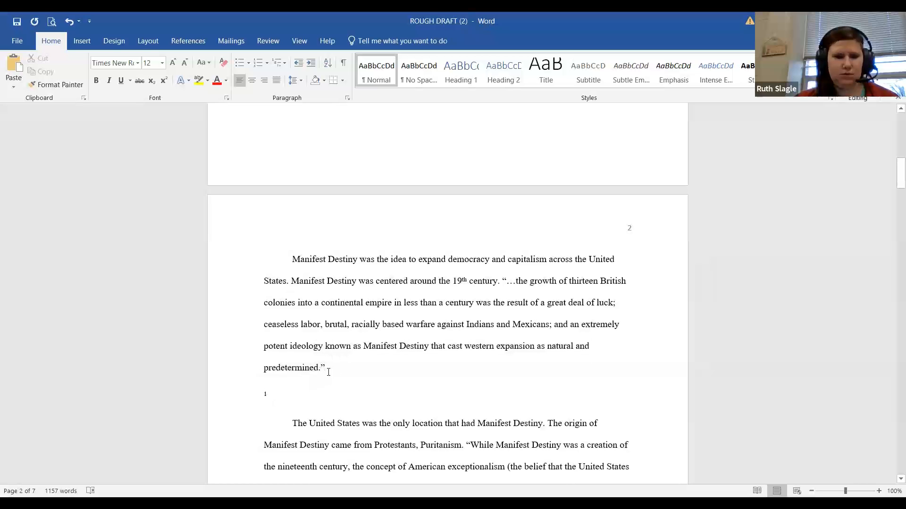
{"action": "left_click_drag", "start_coordinate": [258, 388], "coordinate": [340, 370]}
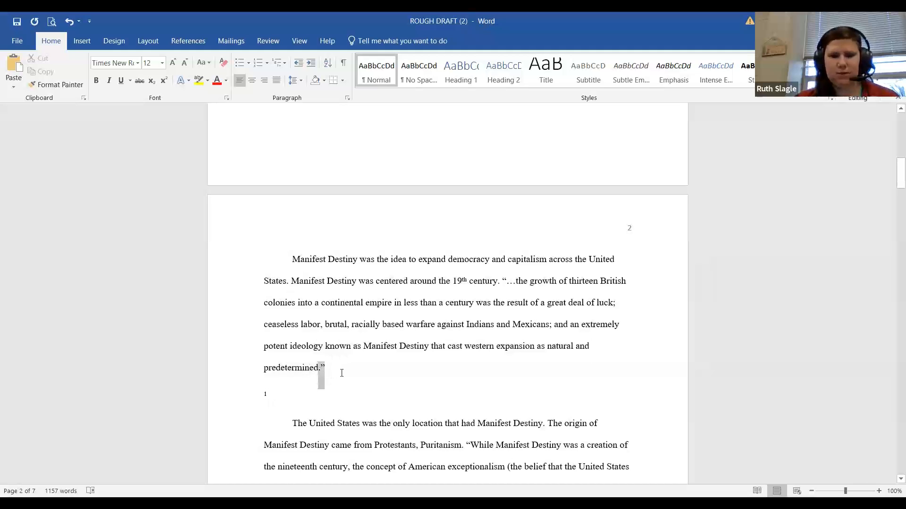
{"action": "key", "text": "Delete"}
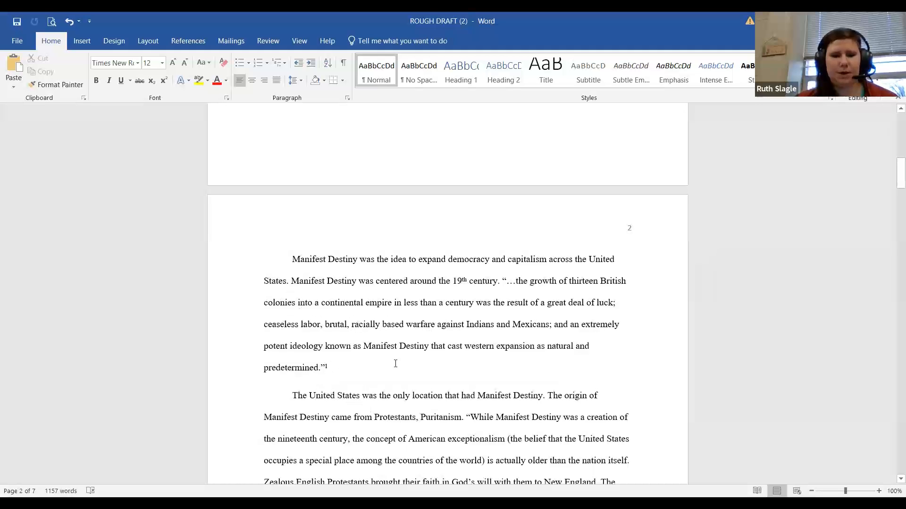
Step: Set the spacing after the first body paragraph on page 2 to 0 pt
{"action": "left_click_drag", "start_coordinate": [485, 344], "coordinate": [545, 381]}
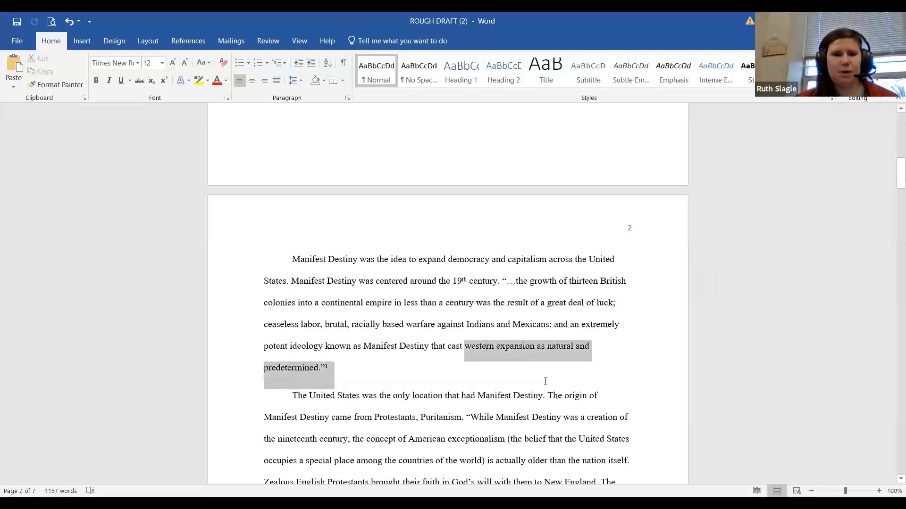
{"action": "left_click", "coordinate": [347, 98]}
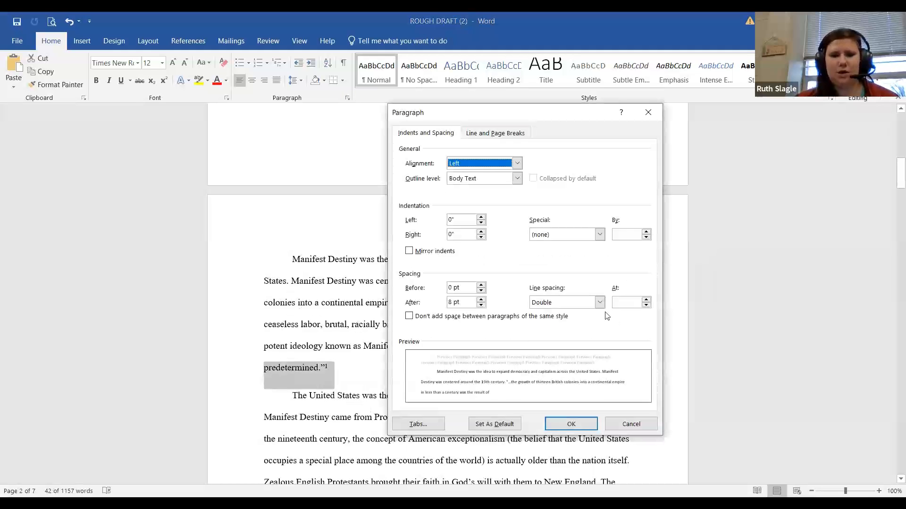
{"action": "left_click", "coordinate": [451, 300]}
{"action": "key", "text": "BackSpace"}
{"action": "type", "text": "0"}
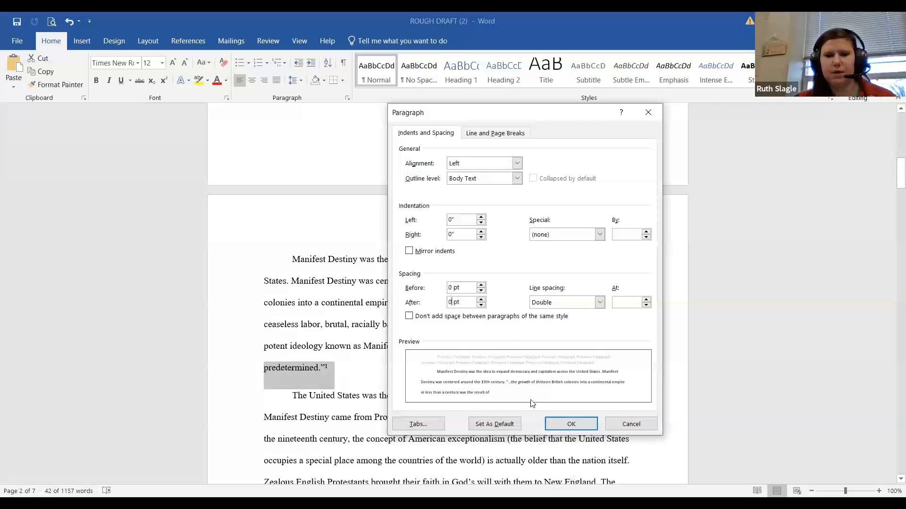
{"action": "left_click", "coordinate": [572, 424]}
Step: Set the spacing after all remaining body paragraphs to 0 pt and remove the extra indent from the closing paragraph on page 5
{"action": "scroll", "coordinate": [420, 396], "scroll_direction": "down", "scroll_amount": 6}
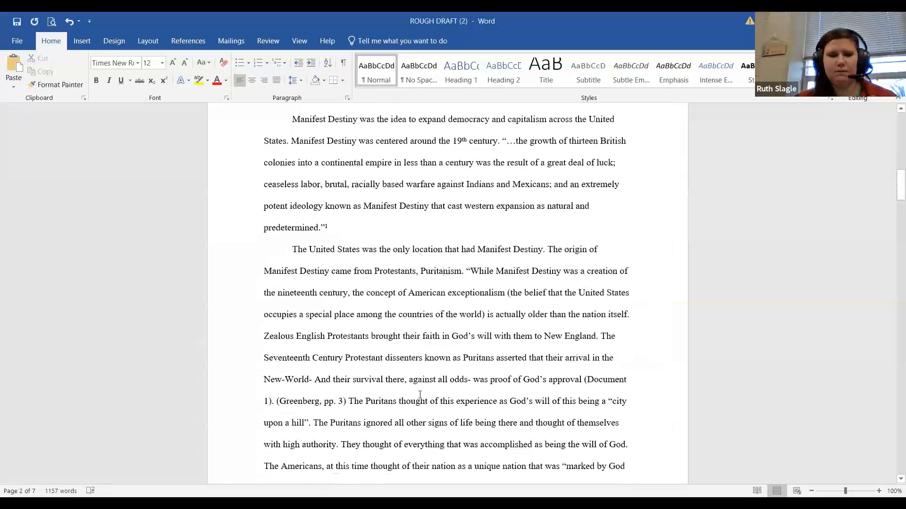
{"action": "scroll", "coordinate": [408, 325], "scroll_direction": "up", "scroll_amount": 2}
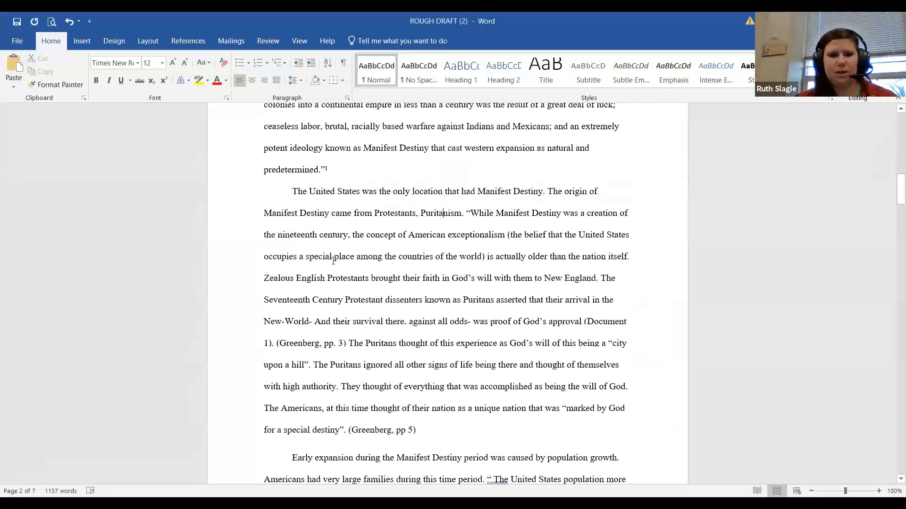
{"action": "left_click_drag", "start_coordinate": [500, 250], "coordinate": [555, 448]}
{"action": "left_click", "coordinate": [348, 97]}
{"action": "double_click", "coordinate": [451, 302]}
{"action": "type", "text": "0"}
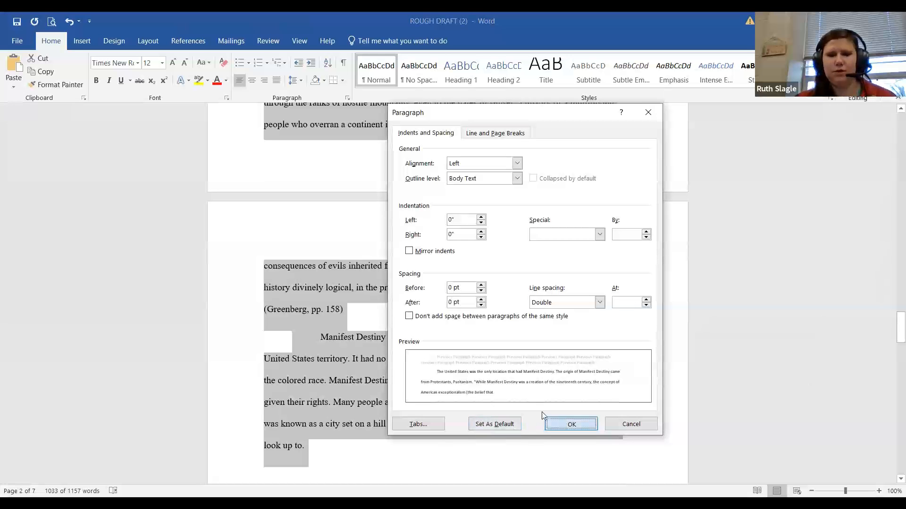
{"action": "left_click", "coordinate": [571, 424]}
{"action": "left_click", "coordinate": [469, 396]}
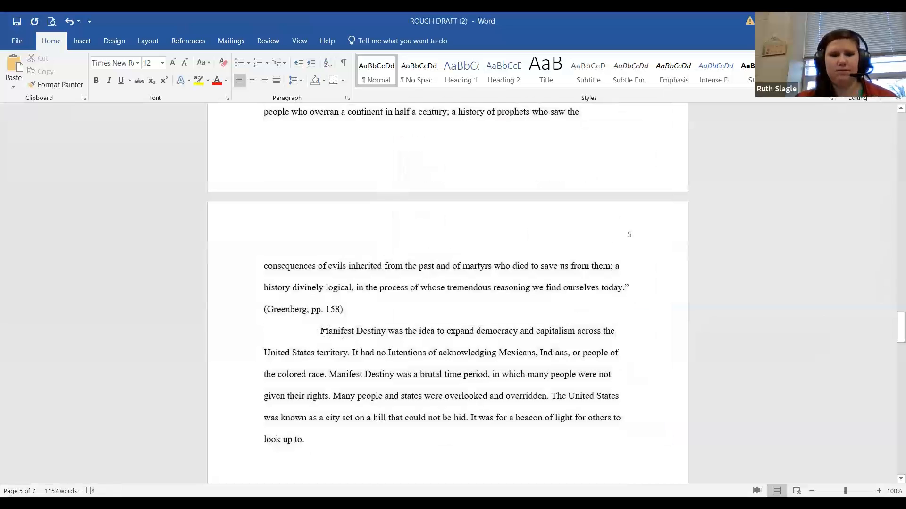
{"action": "key", "text": "BackSpace"}
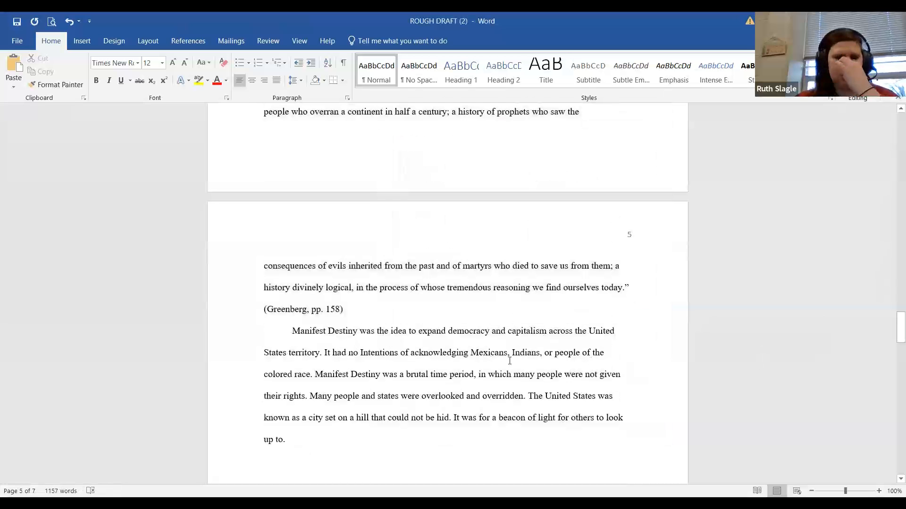
Step: Delete the "(Document 1)." reference after "God's approval" in page 2's second paragraph and insert an endnote there
{"action": "scroll", "coordinate": [510, 361], "scroll_direction": "up", "scroll_amount": 10}
{"action": "scroll", "coordinate": [398, 295], "scroll_direction": "up", "scroll_amount": 12}
{"action": "scroll", "coordinate": [396, 288], "scroll_direction": "up", "scroll_amount": 9}
{"action": "scroll", "coordinate": [396, 285], "scroll_direction": "up", "scroll_amount": 3}
{"action": "scroll", "coordinate": [398, 283], "scroll_direction": "down", "scroll_amount": 7}
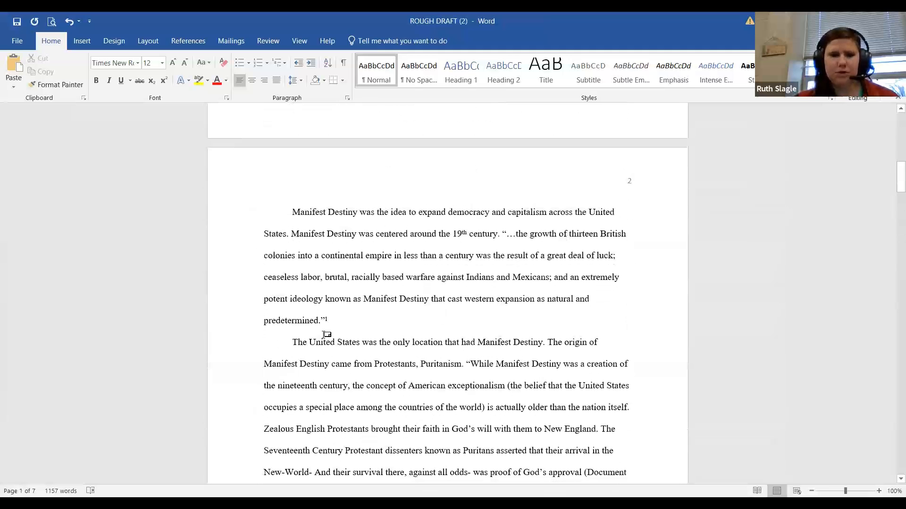
{"action": "scroll", "coordinate": [524, 295], "scroll_direction": "down", "scroll_amount": 3}
{"action": "scroll", "coordinate": [560, 298], "scroll_direction": "down", "scroll_amount": 2}
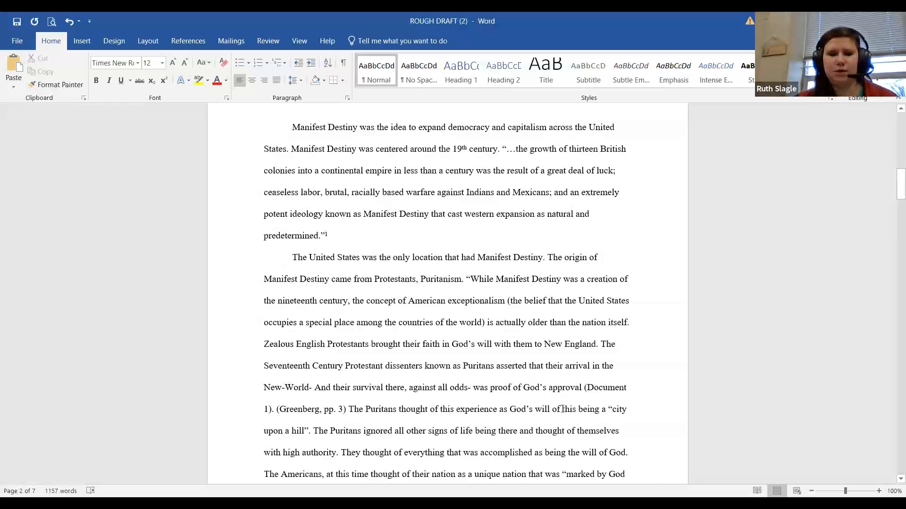
{"action": "scroll", "coordinate": [472, 283], "scroll_direction": "down", "scroll_amount": 2}
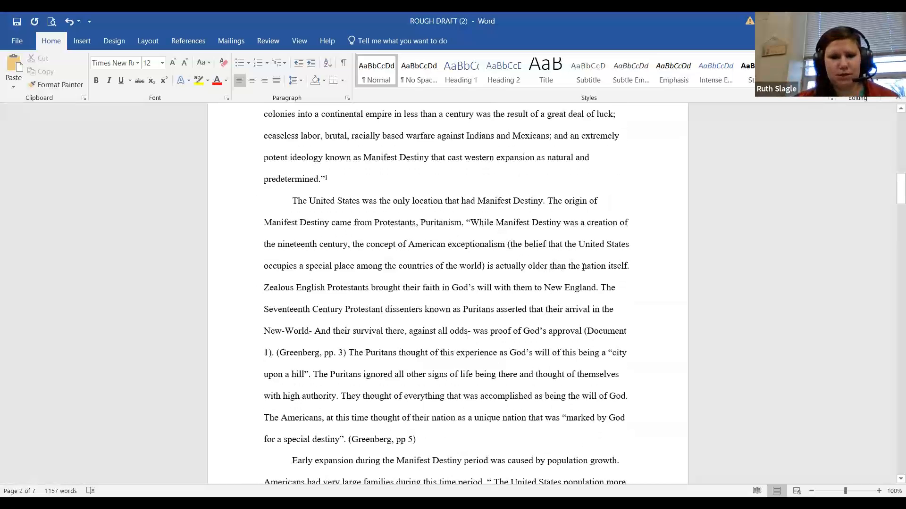
{"action": "left_click", "coordinate": [278, 353]}
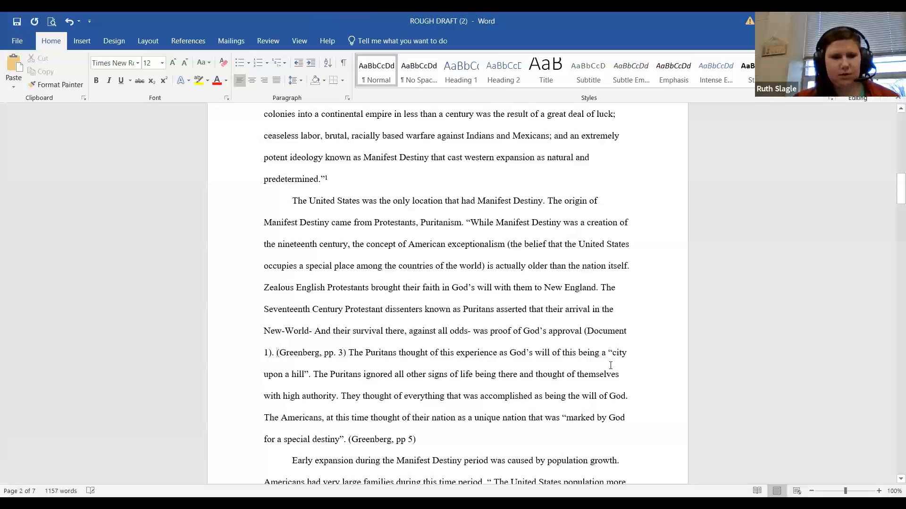
{"action": "key", "text": "BackSpace"}
{"action": "key", "text": "BackSpace"}
{"action": "key", "text": "BackSpace"}
{"action": "key", "text": "BackSpace"}
{"action": "key", "text": "Left"}
{"action": "key", "text": "BackSpace"}
{"action": "key", "text": "BackSpace"}
{"action": "key", "text": "BackSpace"}
{"action": "key", "text": "BackSpace"}
{"action": "key", "text": "BackSpace"}
{"action": "key", "text": "BackSpace"}
{"action": "key", "text": "BackSpace"}
{"action": "key", "text": "BackSpace"}
{"action": "key", "text": "BackSpace"}
{"action": "key", "text": "BackSpace"}
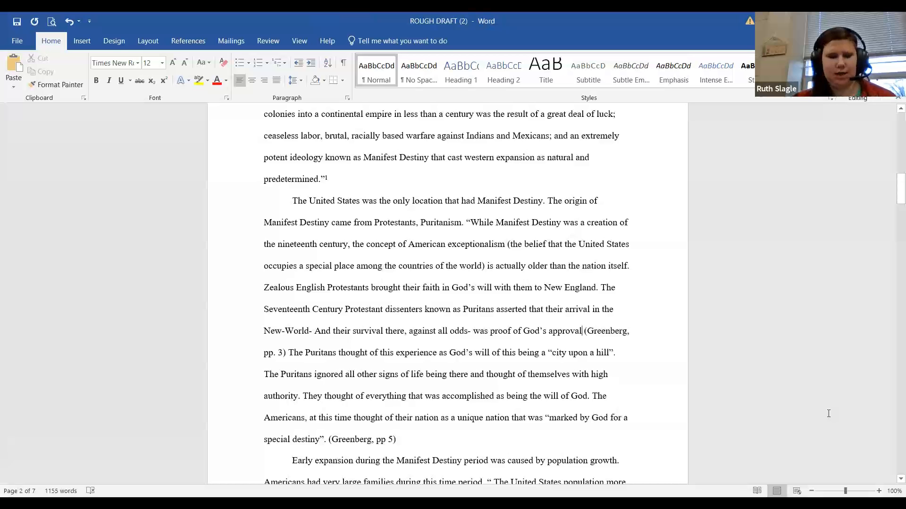
{"action": "left_click", "coordinate": [181, 41]}
{"action": "left_click", "coordinate": [175, 57]}
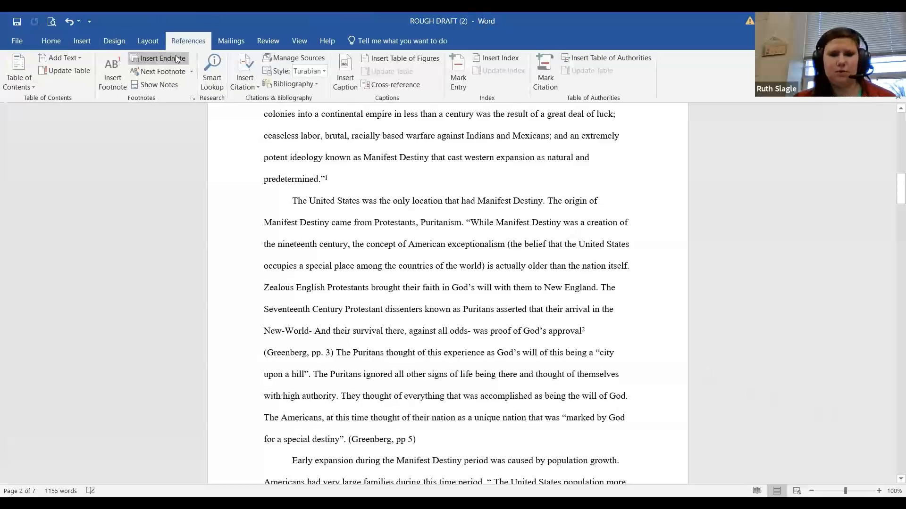
Step: Delete the Bibliography heading and its entry from page 7
{"action": "scroll", "coordinate": [313, 211], "scroll_direction": "up", "scroll_amount": 10}
{"action": "scroll", "coordinate": [352, 266], "scroll_direction": "up", "scroll_amount": 3}
{"action": "scroll", "coordinate": [404, 272], "scroll_direction": "down", "scroll_amount": 1}
{"action": "scroll", "coordinate": [409, 299], "scroll_direction": "down", "scroll_amount": 3}
{"action": "scroll", "coordinate": [409, 291], "scroll_direction": "down", "scroll_amount": 5}
{"action": "left_click_drag", "start_coordinate": [418, 414], "coordinate": [348, 375]}
{"action": "key", "text": "ctrl+c"}
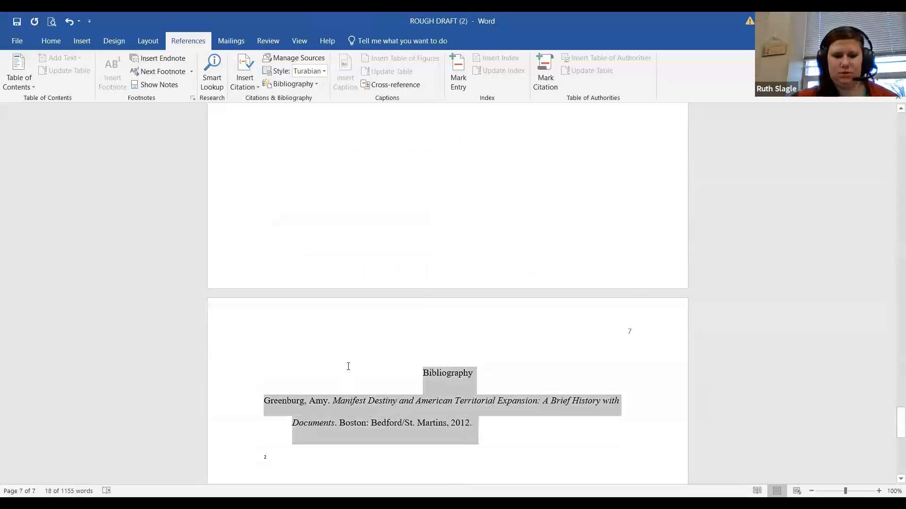
{"action": "type", "text": "c"}
{"action": "key", "text": "ctrl+z"}
{"action": "key", "text": "ctrl+z"}
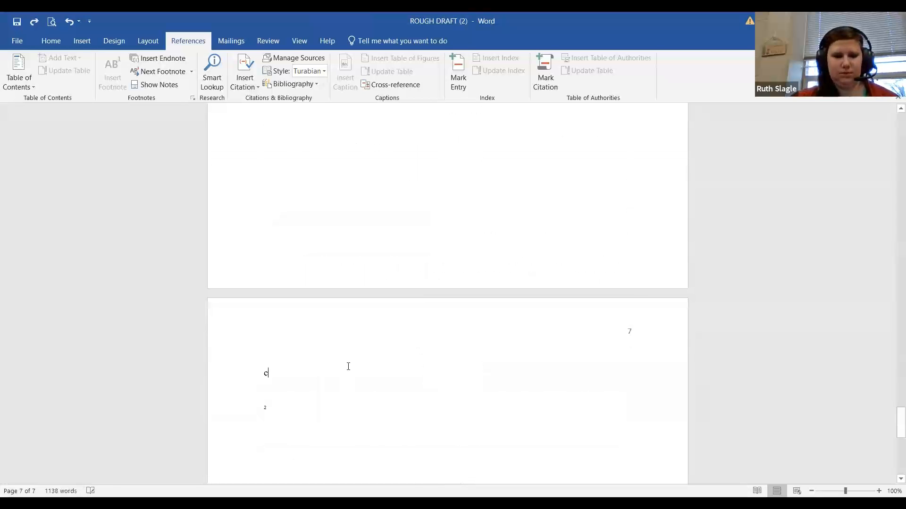
{"action": "key", "text": "Delete"}
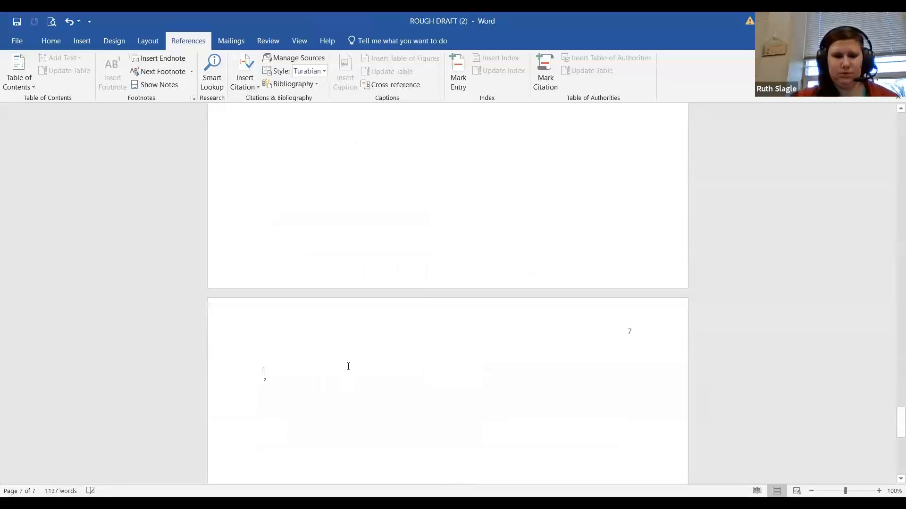
Step: Remove the page break and empty lines between the first and second endnotes so the second follows directly below
{"action": "key", "text": "BackSpace"}
{"action": "key", "text": "BackSpace"}
{"action": "key", "text": "BackSpace"}
{"action": "key", "text": "BackSpace"}
{"action": "key", "text": "BackSpace"}
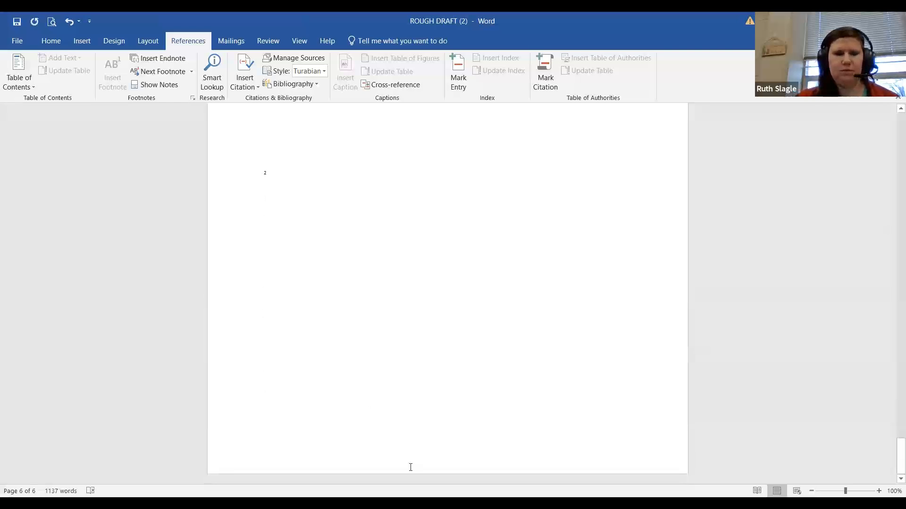
{"action": "key", "text": "BackSpace"}
{"action": "key", "text": "BackSpace"}
{"action": "key", "text": "BackSpace"}
{"action": "key", "text": "BackSpace"}
{"action": "key", "text": "BackSpace"}
{"action": "key", "text": "BackSpace"}
{"action": "key", "text": "BackSpace"}
{"action": "key", "text": "BackSpace"}
{"action": "key", "text": "BackSpace"}
{"action": "key", "text": "BackSpace"}
{"action": "key", "text": "BackSpace"}
{"action": "key", "text": "BackSpace"}
Step: Format both endnotes on page 6 in Times New Roman, size 10
{"action": "scroll", "coordinate": [436, 324], "scroll_direction": "up", "scroll_amount": 3}
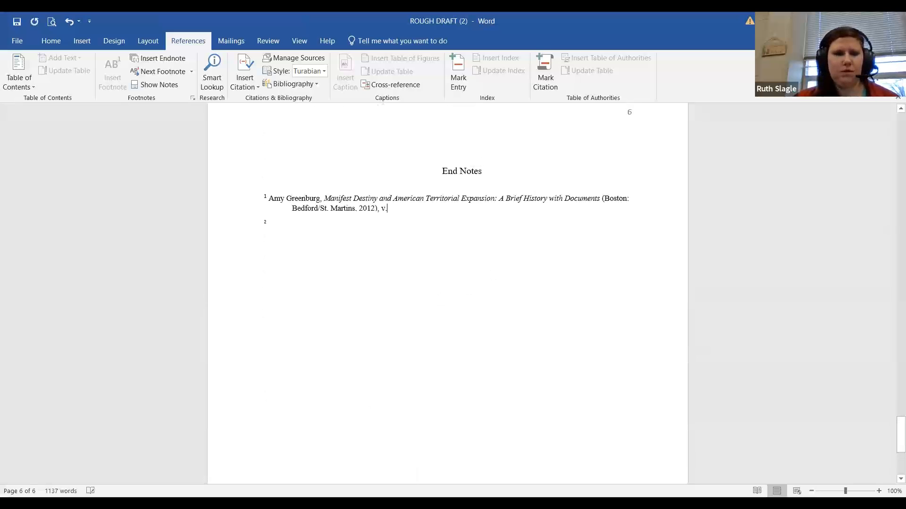
{"action": "key", "text": "ctrl+a"}
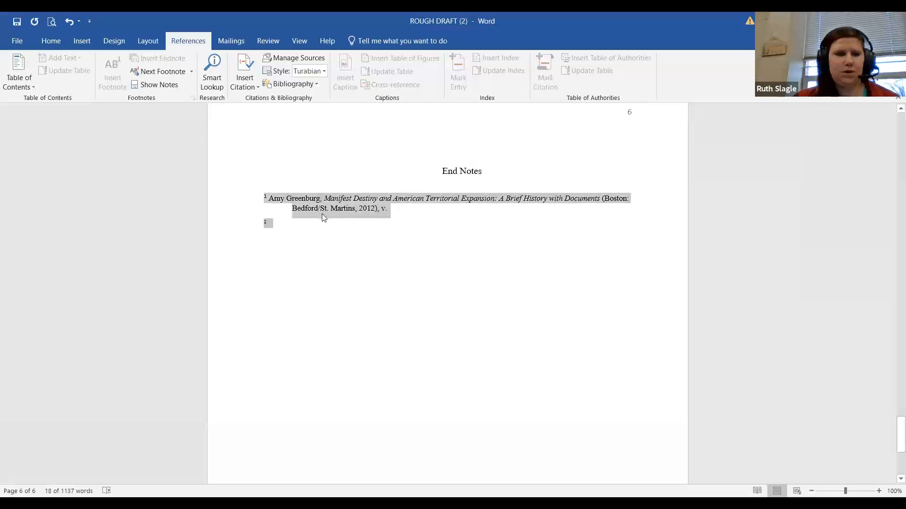
{"action": "left_click", "coordinate": [57, 41]}
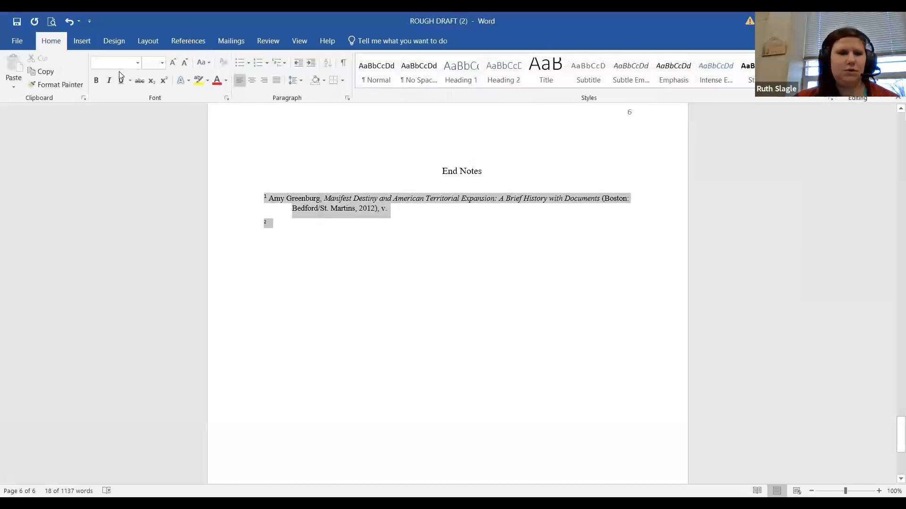
{"action": "type", "text": "Times New Roman"}
{"action": "key", "text": "Return"}
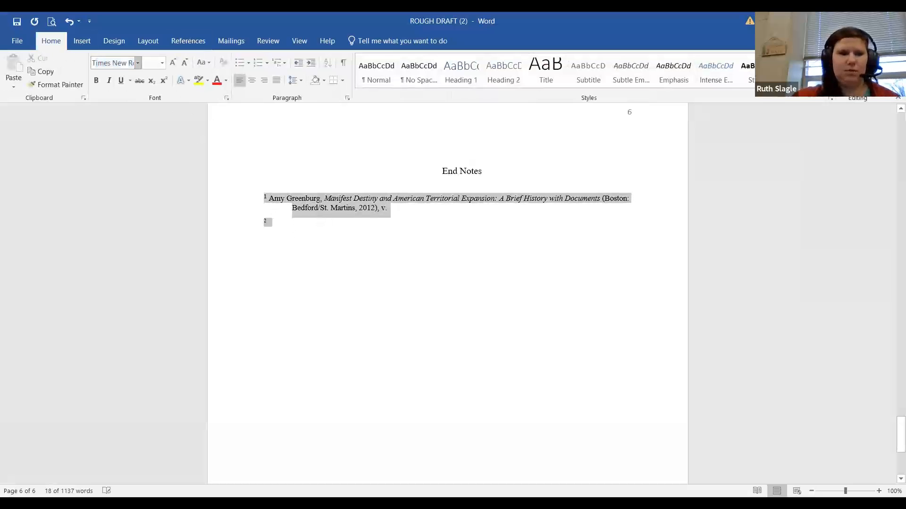
{"action": "left_click", "coordinate": [152, 66]}
{"action": "type", "text": "10"}
{"action": "key", "text": "Return"}
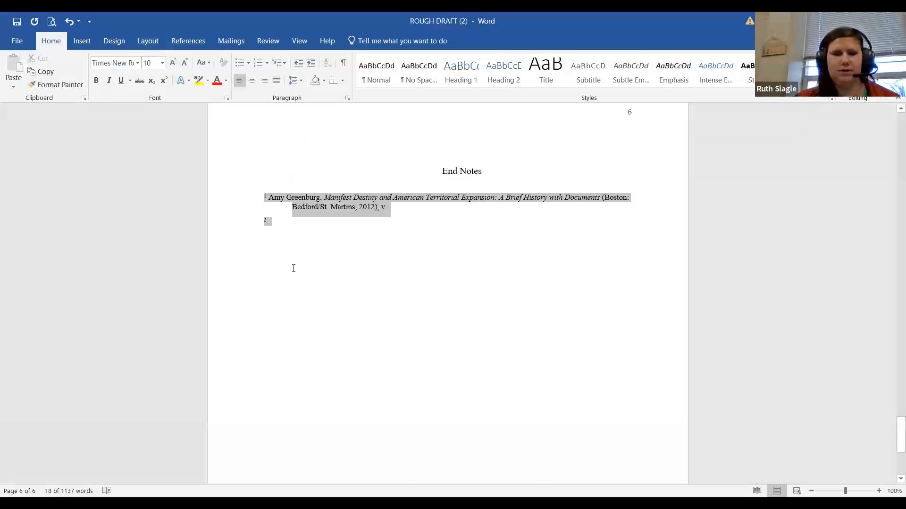
Step: Insert a blank page after the essay's last paragraph and paste the Bibliography heading and its book entry onto it
{"action": "left_click", "coordinate": [362, 239]}
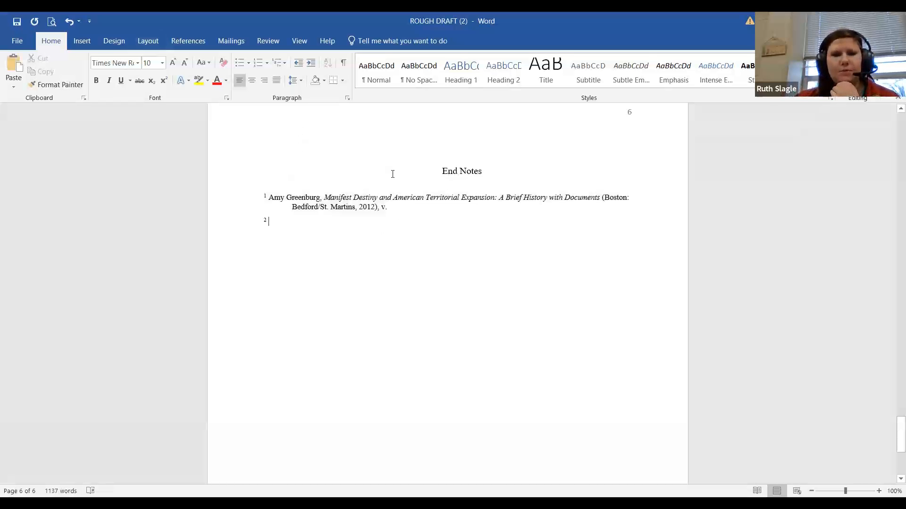
{"action": "scroll", "coordinate": [444, 189], "scroll_direction": "up", "scroll_amount": 1}
{"action": "left_click", "coordinate": [465, 213]}
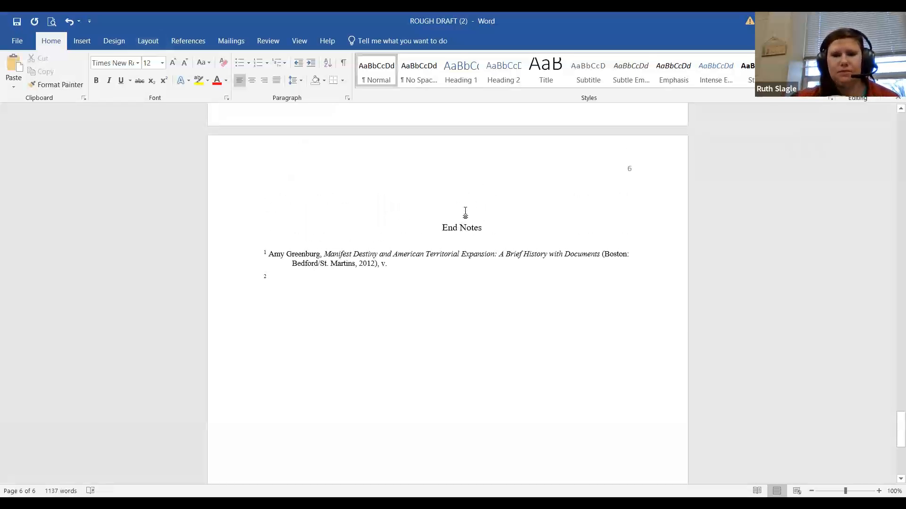
{"action": "scroll", "coordinate": [465, 213], "scroll_direction": "up", "scroll_amount": 5}
{"action": "scroll", "coordinate": [538, 210], "scroll_direction": "down", "scroll_amount": 4}
{"action": "scroll", "coordinate": [473, 235], "scroll_direction": "up", "scroll_amount": 5}
{"action": "scroll", "coordinate": [473, 238], "scroll_direction": "up", "scroll_amount": 3}
{"action": "scroll", "coordinate": [473, 245], "scroll_direction": "down", "scroll_amount": 8}
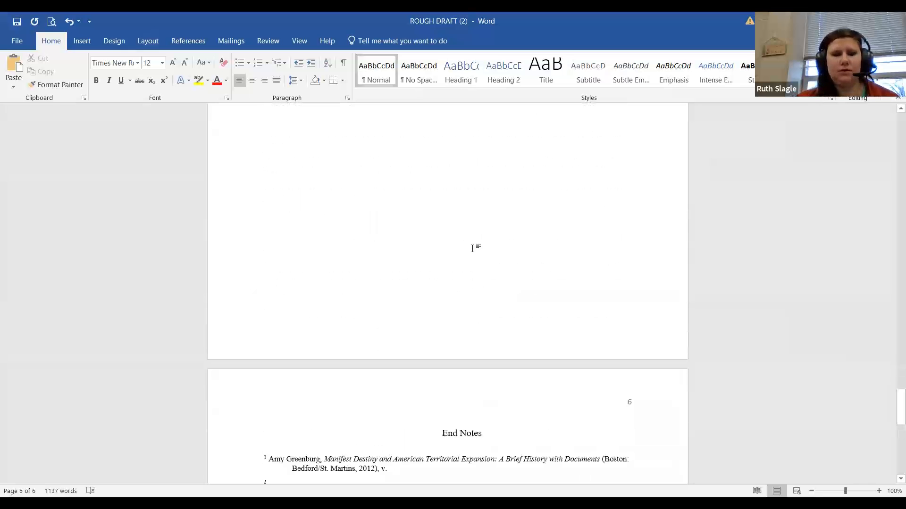
{"action": "left_click", "coordinate": [370, 265]}
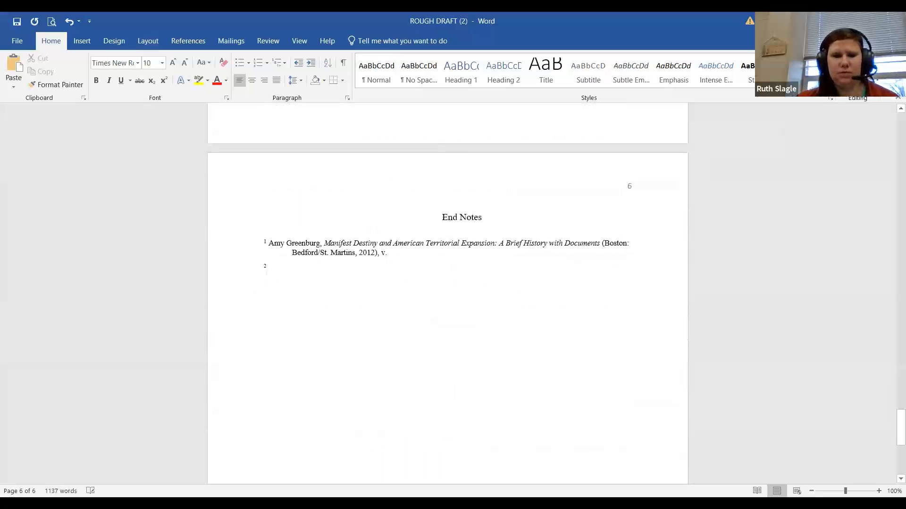
{"action": "scroll", "coordinate": [309, 277], "scroll_direction": "up", "scroll_amount": 10}
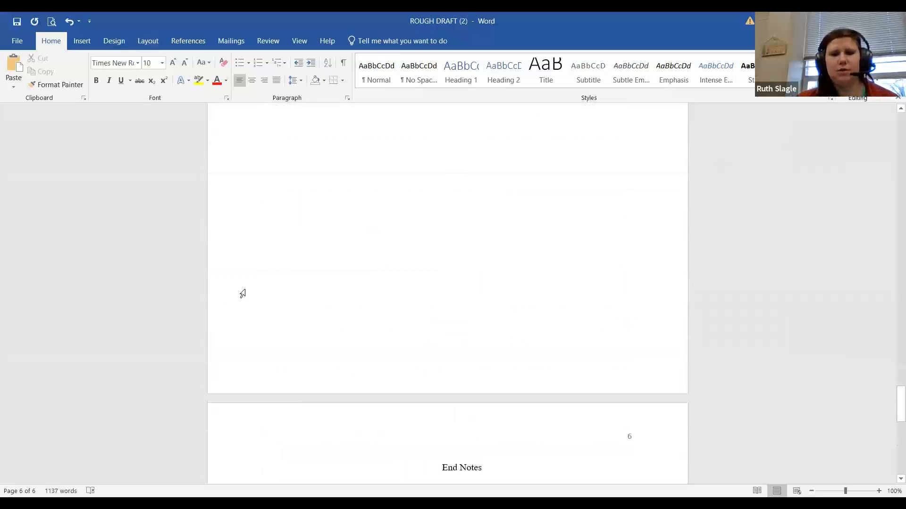
{"action": "left_click", "coordinate": [384, 276]}
{"action": "scroll", "coordinate": [384, 266], "scroll_direction": "down", "scroll_amount": 5}
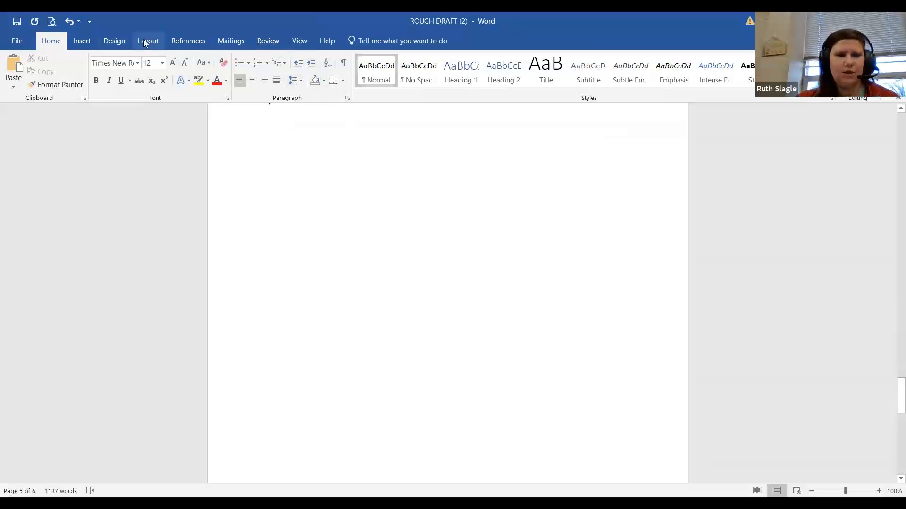
{"action": "left_click", "coordinate": [82, 41]}
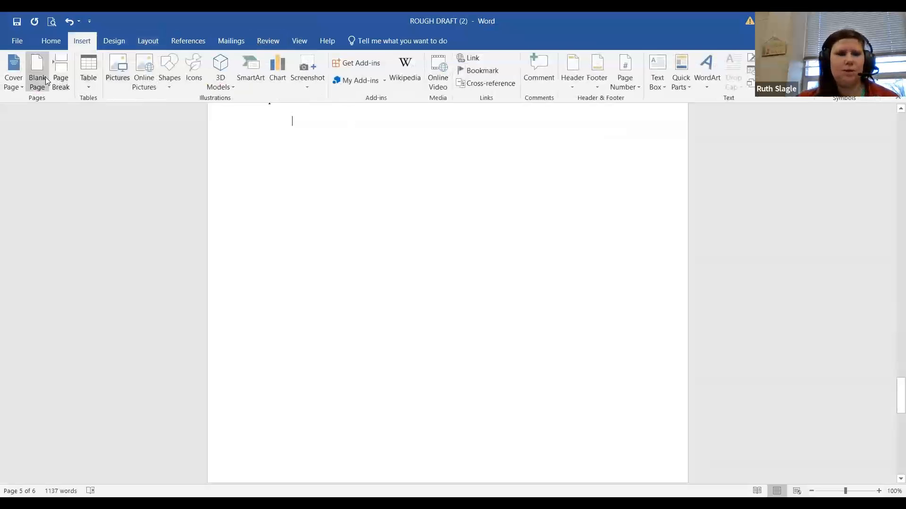
{"action": "left_click", "coordinate": [44, 76]}
{"action": "key", "text": "ctrl+v"}
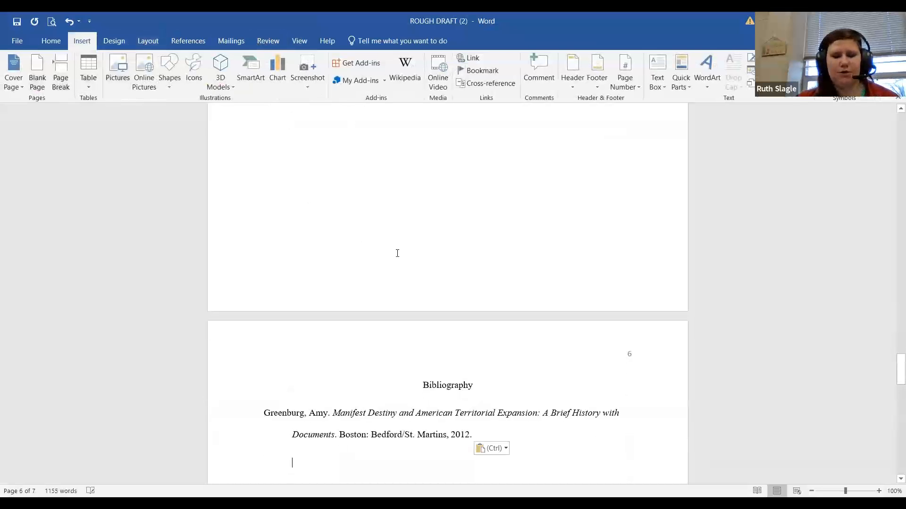
Step: Change the publication year in the Bibliography entry to 2018
{"action": "scroll", "coordinate": [397, 253], "scroll_direction": "down", "scroll_amount": 2}
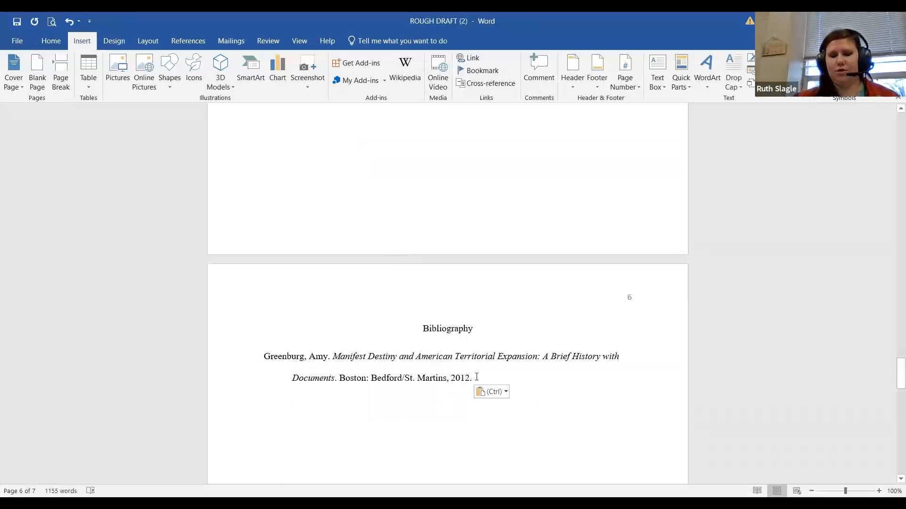
{"action": "key", "text": "Left"}
{"action": "key", "text": "BackSpace"}
{"action": "type", "text": "8"}
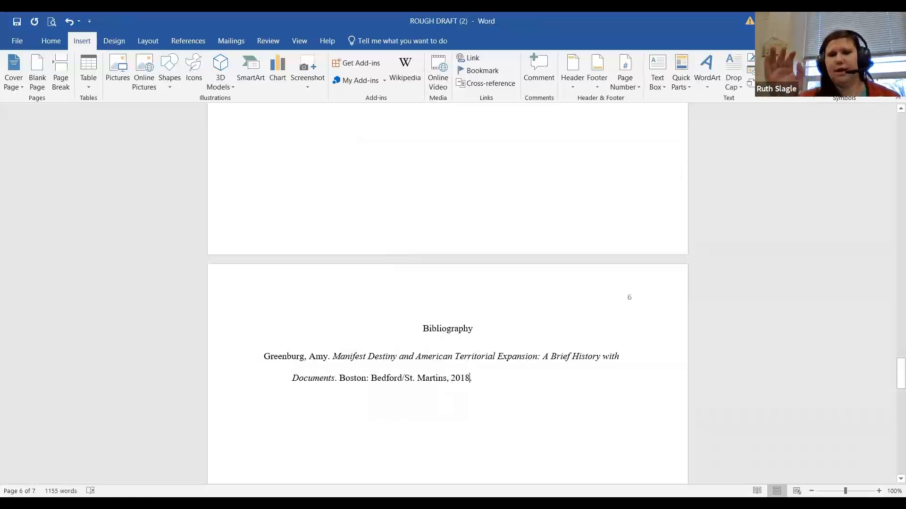
Step: Write the second endnote as a shortened citation: the author's surname, a comma, page number 5 and a period
{"action": "scroll", "coordinate": [398, 372], "scroll_direction": "down", "scroll_amount": 10}
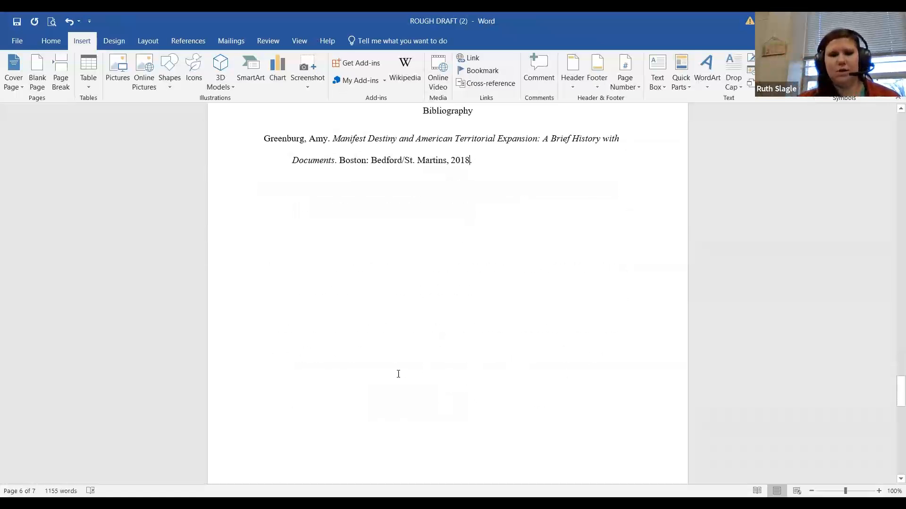
{"action": "left_click", "coordinate": [308, 361]}
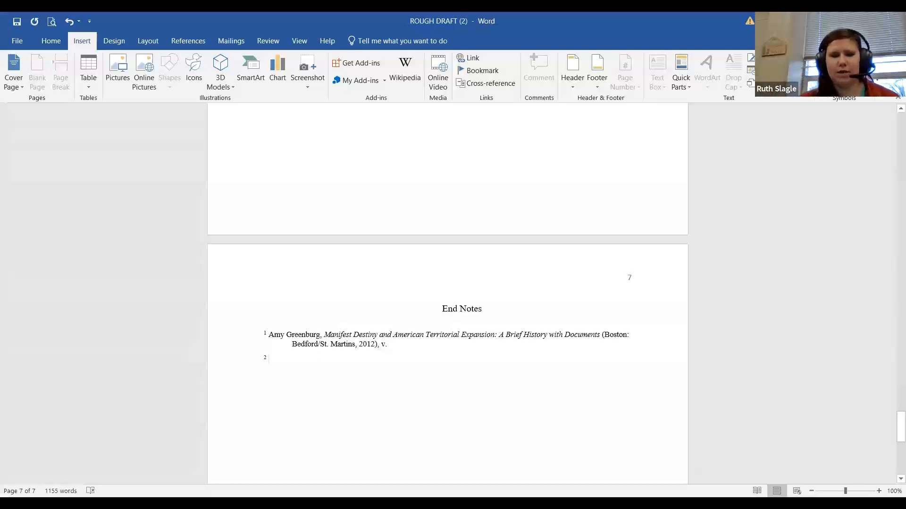
{"action": "type", "text": "Green"}
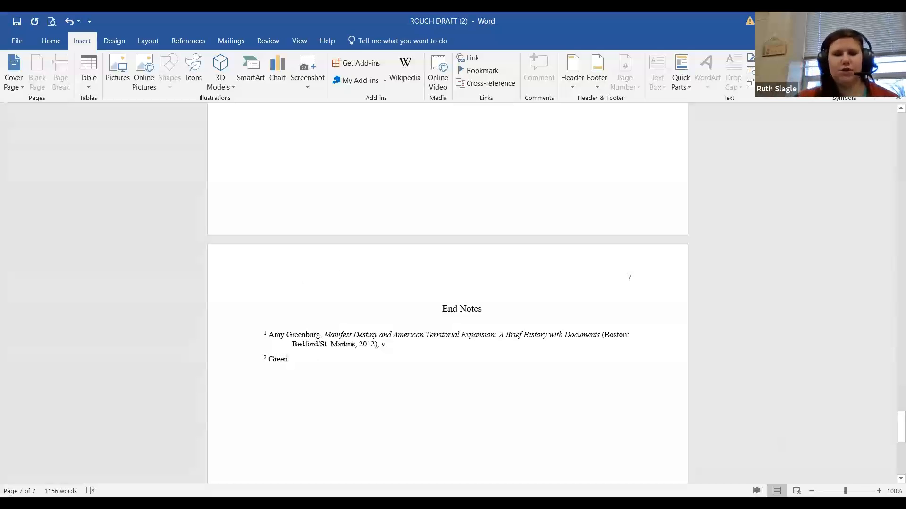
{"action": "type", "text": "burg, 5."}
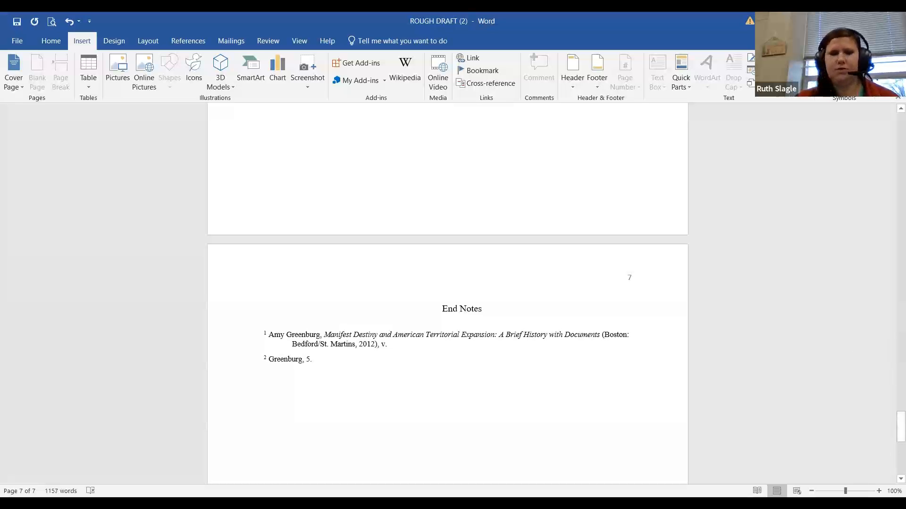
Step: Delete the parenthetical pp. 3 citation after "God's approval" on page 2 and put a period before the endnote mark
{"action": "scroll", "coordinate": [618, 264], "scroll_direction": "up", "scroll_amount": 6}
{"action": "scroll", "coordinate": [340, 217], "scroll_direction": "up", "scroll_amount": 10}
{"action": "scroll", "coordinate": [359, 220], "scroll_direction": "up", "scroll_amount": 10}
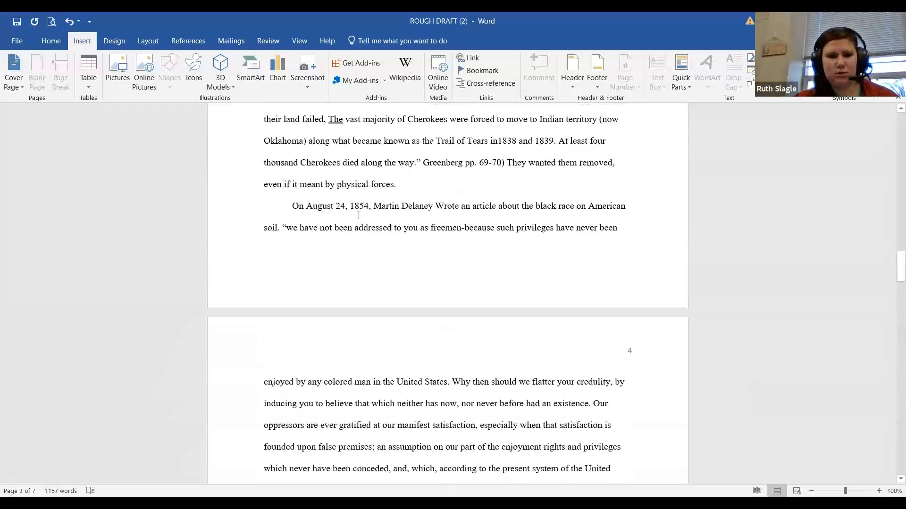
{"action": "scroll", "coordinate": [358, 216], "scroll_direction": "up", "scroll_amount": 2}
{"action": "scroll", "coordinate": [358, 215], "scroll_direction": "up", "scroll_amount": 6}
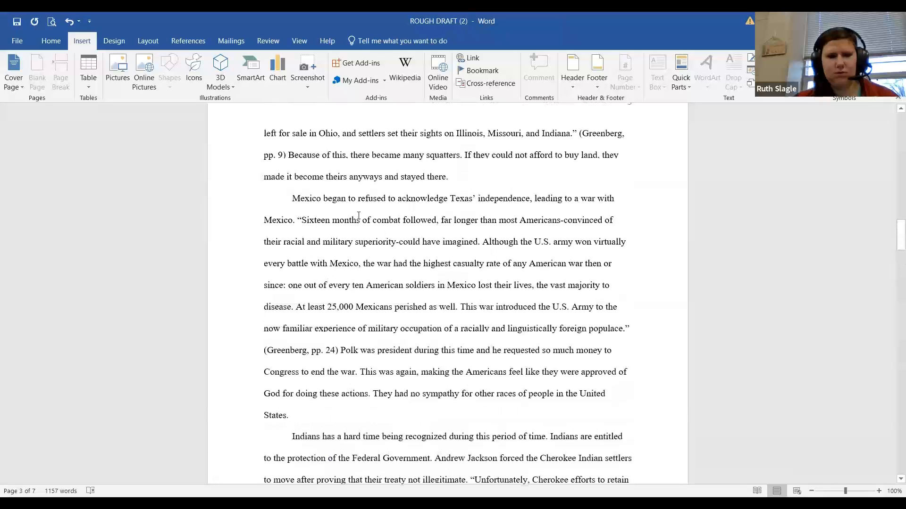
{"action": "scroll", "coordinate": [355, 360], "scroll_direction": "up", "scroll_amount": 7}
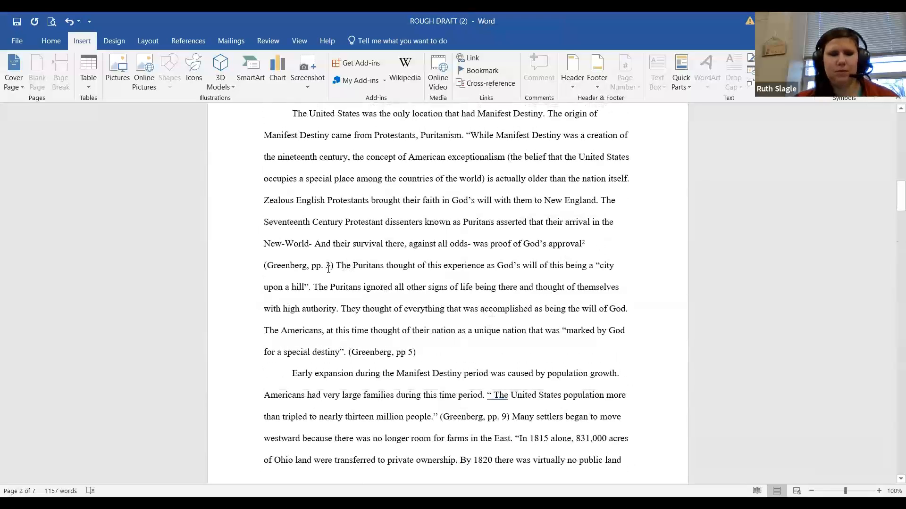
{"action": "left_click", "coordinate": [337, 265]}
{"action": "key", "text": "BackSpace"}
{"action": "key", "text": "BackSpace"}
{"action": "key", "text": "BackSpace"}
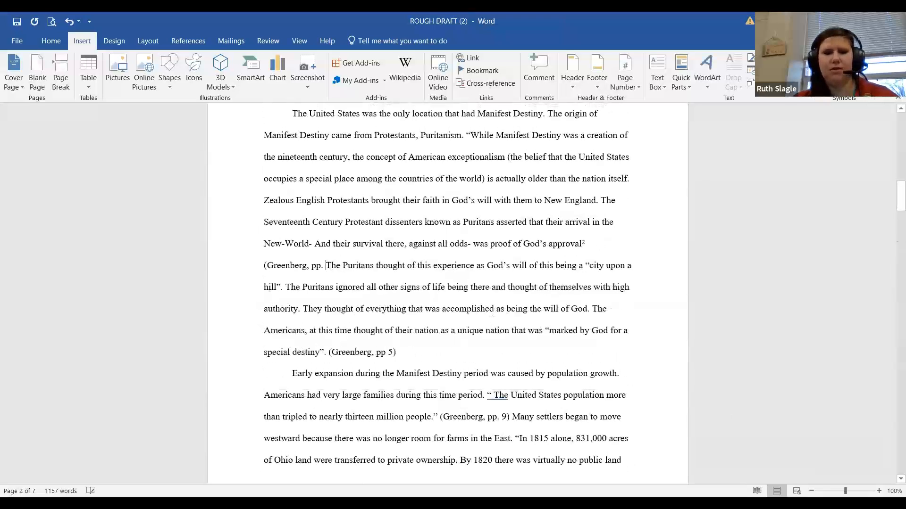
{"action": "key", "text": "BackSpace"}
{"action": "key", "text": "BackSpace"}
{"action": "key", "text": "BackSpace"}
{"action": "key", "text": "BackSpace"}
{"action": "key", "text": "BackSpace"}
{"action": "key", "text": "BackSpace"}
{"action": "key", "text": "BackSpace"}
{"action": "key", "text": "BackSpace"}
{"action": "key", "text": "BackSpace"}
{"action": "key", "text": "BackSpace"}
{"action": "key", "text": "BackSpace"}
{"action": "key", "text": "BackSpace"}
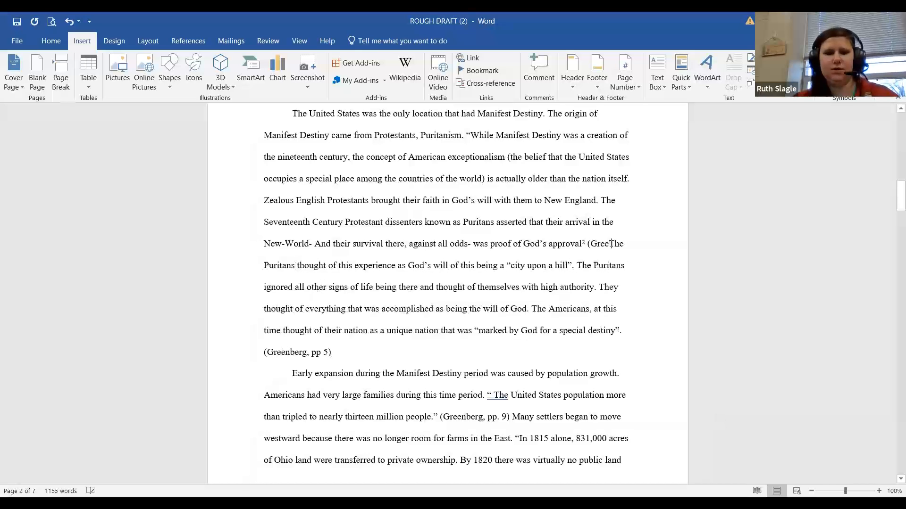
{"action": "key", "text": "BackSpace"}
{"action": "key", "text": "BackSpace"}
{"action": "key", "text": "BackSpace"}
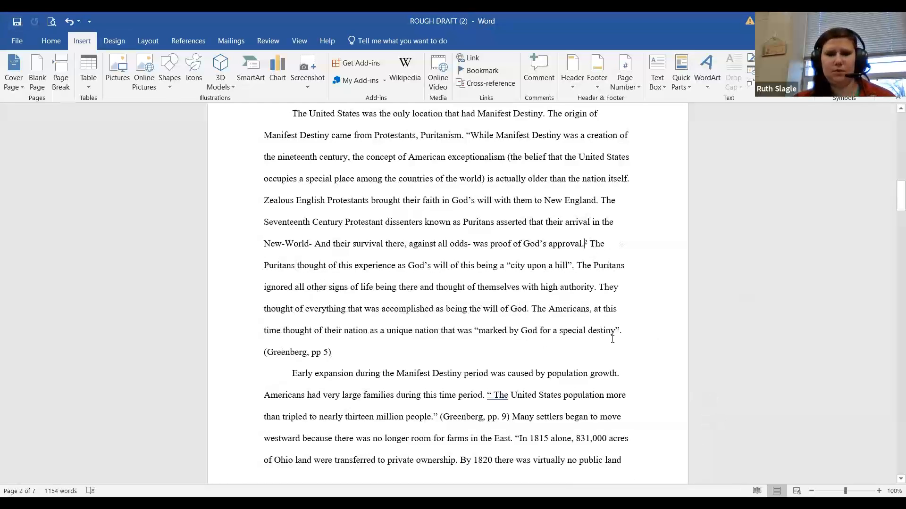
Step: Insert an endnote after the quote "marked by God for a special destiny" on page 2
{"action": "left_click", "coordinate": [620, 327]}
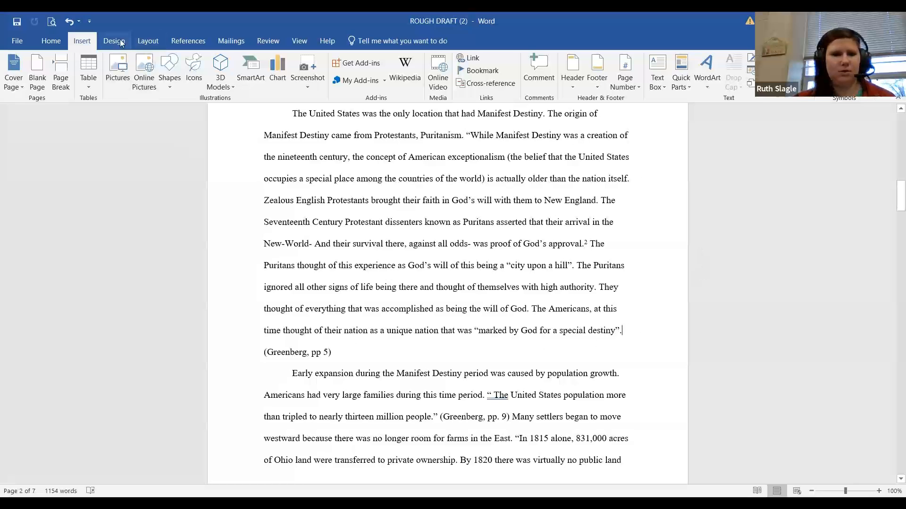
{"action": "left_click", "coordinate": [189, 42]}
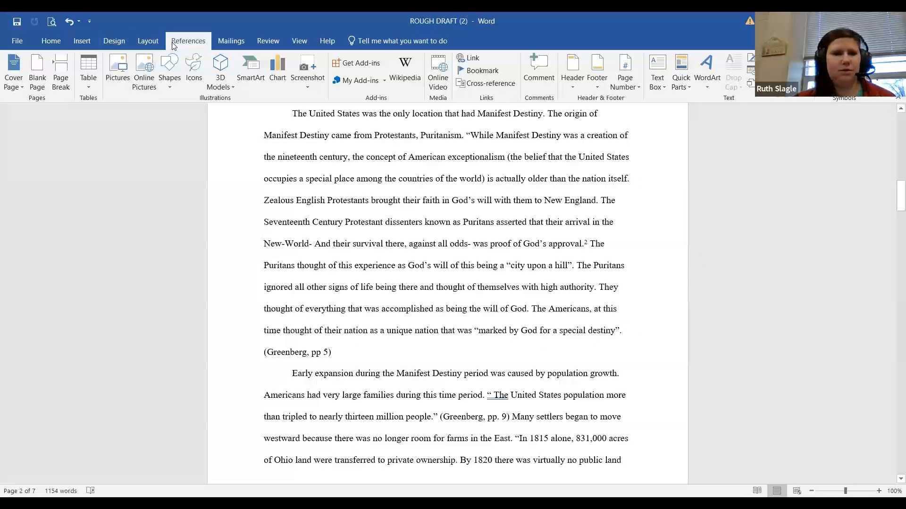
{"action": "left_click", "coordinate": [174, 63]}
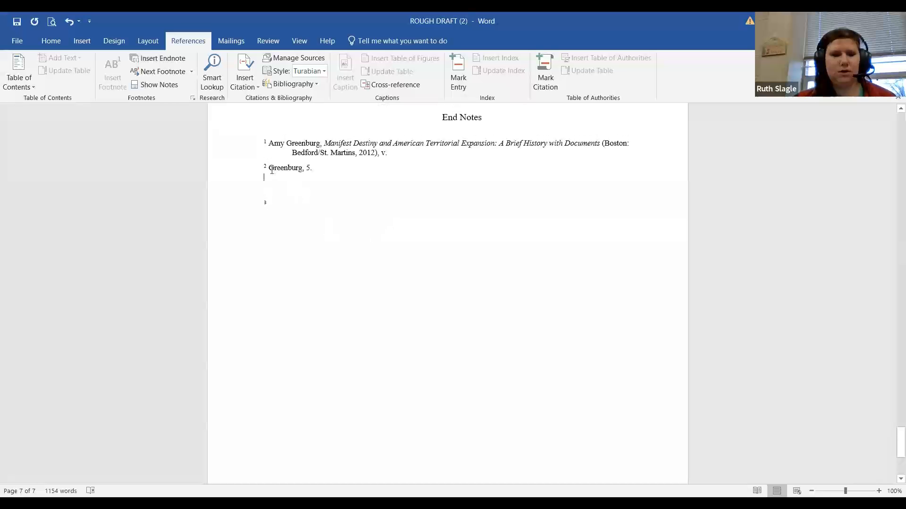
Step: Remove the empty line between the second and third endnotes on page 7
{"action": "left_click_drag", "start_coordinate": [269, 167], "coordinate": [371, 206]}
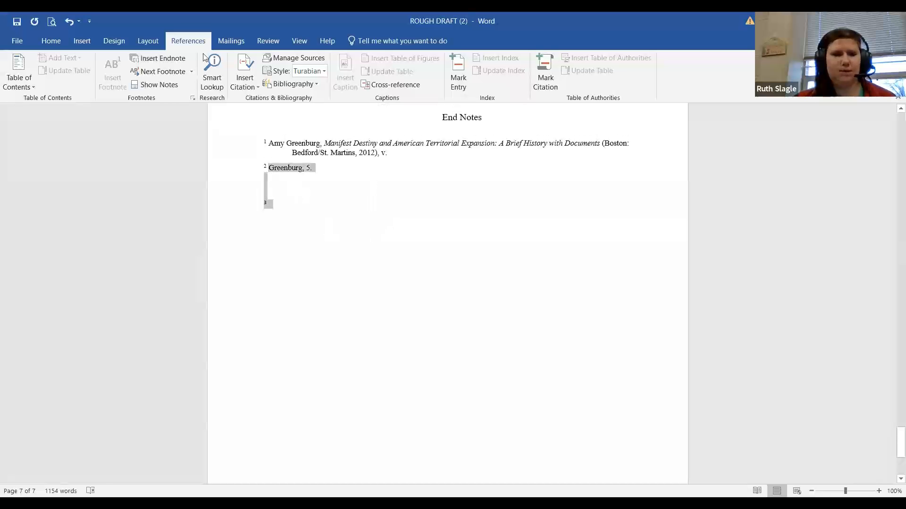
{"action": "left_click", "coordinate": [51, 41]}
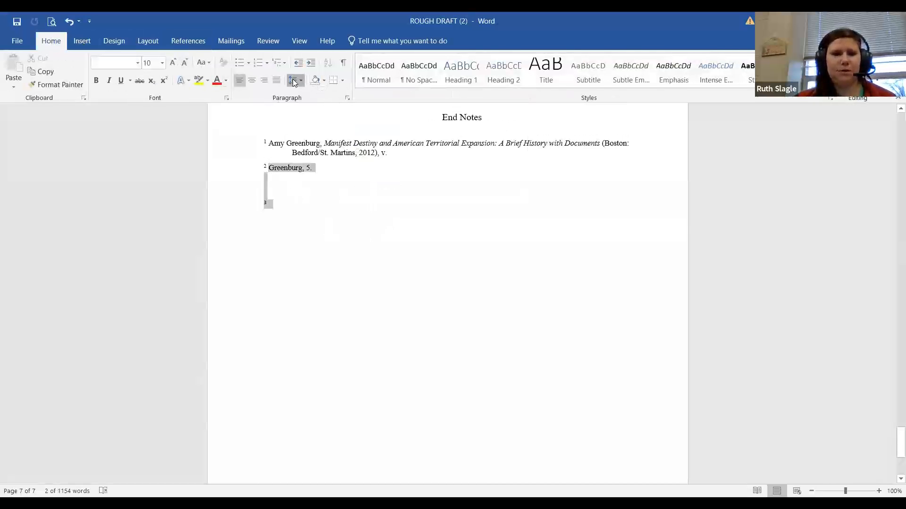
{"action": "left_click", "coordinate": [280, 190]}
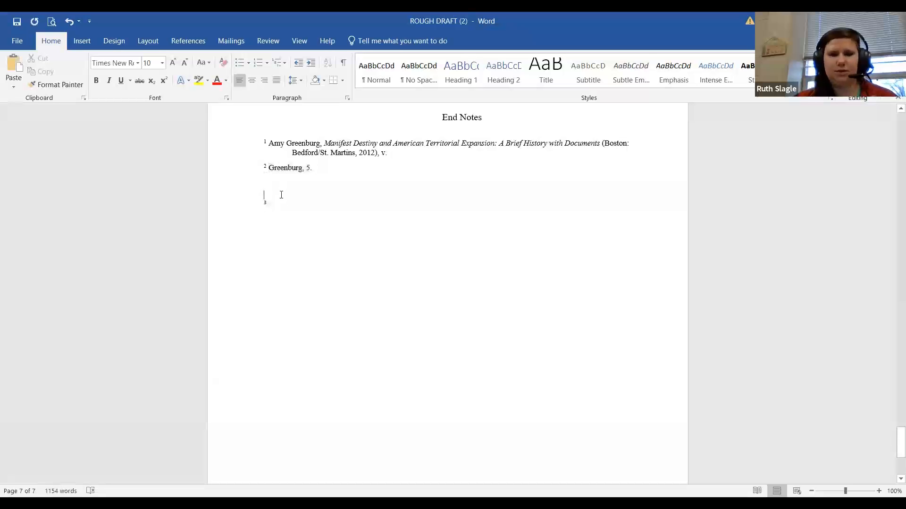
{"action": "key", "text": "Delete"}
{"action": "left_click", "coordinate": [291, 184]}
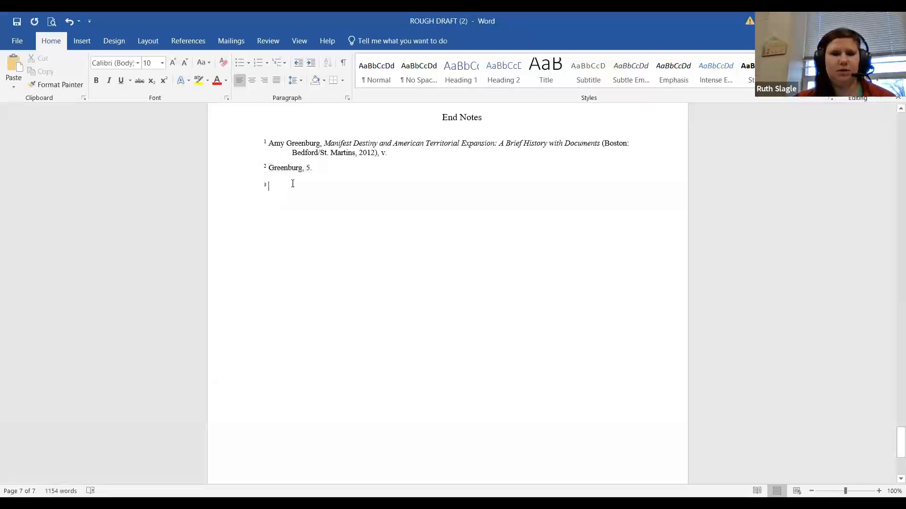
Step: Write the third endnote as the author's surname, a comma, page number 5 and a period
{"action": "type", "text": "Green"}
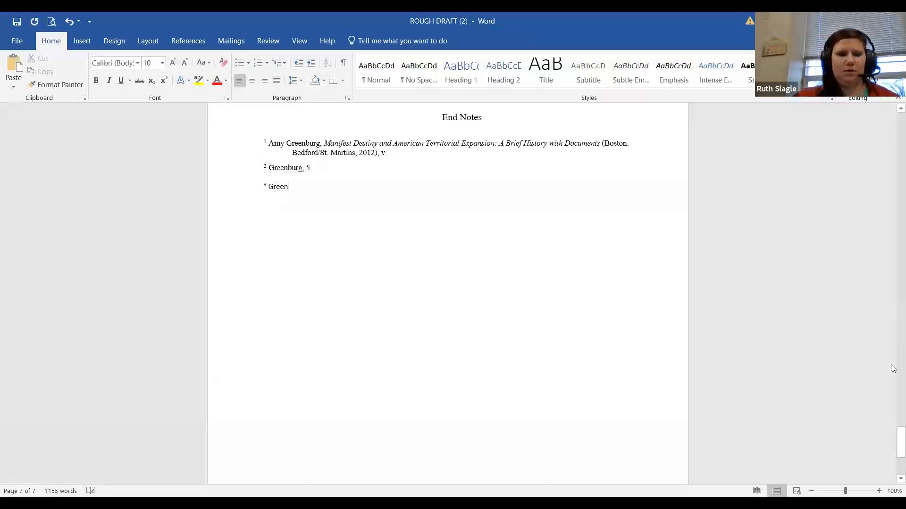
{"action": "type", "text": "burg"}
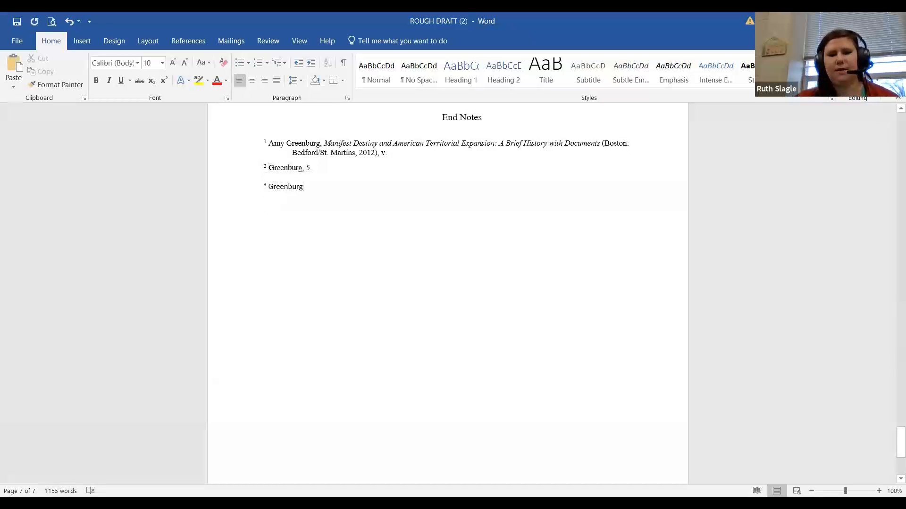
{"action": "type", "text": "m"}
{"action": "key", "text": "BackSpace"}
{"action": "key", "text": "BackSpace"}
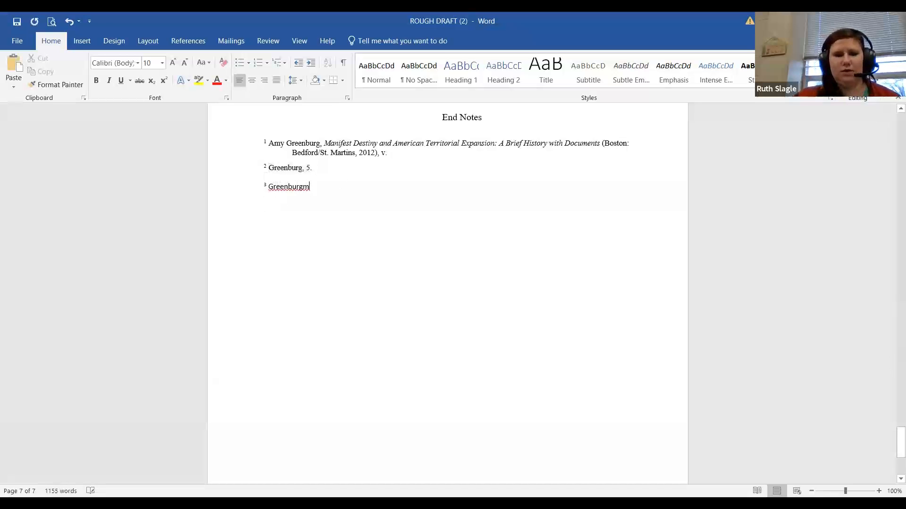
{"action": "type", "text": ","}
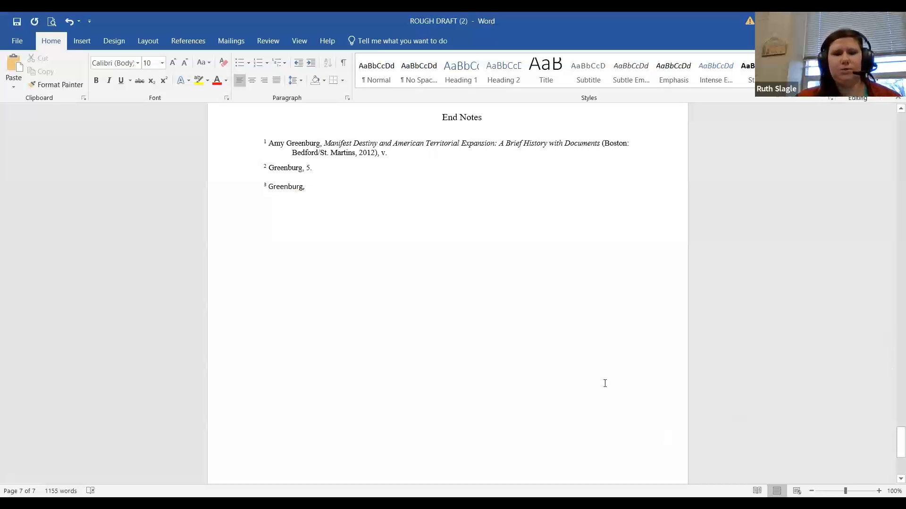
{"action": "type", "text": "5"}
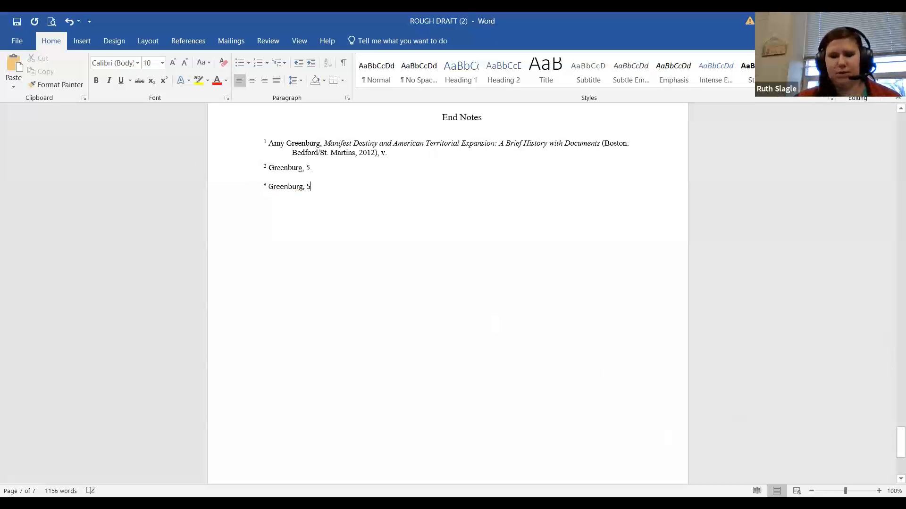
Step: Change the page number in the second endnote to 3 and save the document
{"action": "left_click", "coordinate": [333, 168]}
{"action": "key", "text": "BackSpace"}
{"action": "key", "text": "BackSpace"}
{"action": "type", "text": "3"}
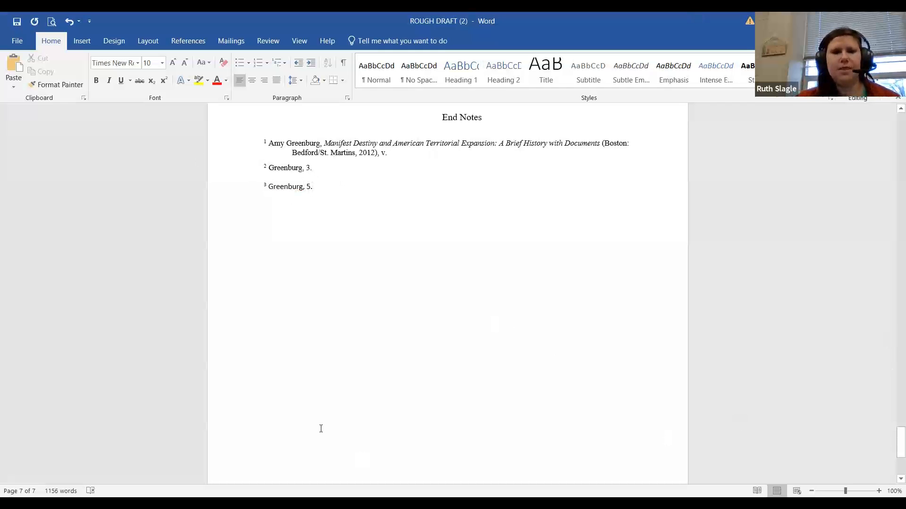
{"action": "key", "text": "ctrl+s"}
Step: Go back through the essay's body to the remaining parenthetical citations
{"action": "scroll", "coordinate": [468, 322], "scroll_direction": "up", "scroll_amount": 15}
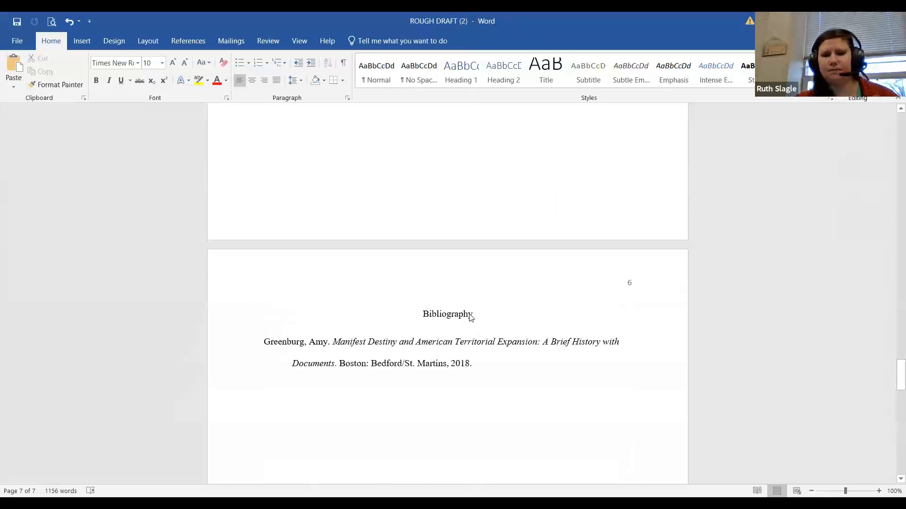
{"action": "scroll", "coordinate": [470, 317], "scroll_direction": "up", "scroll_amount": 12}
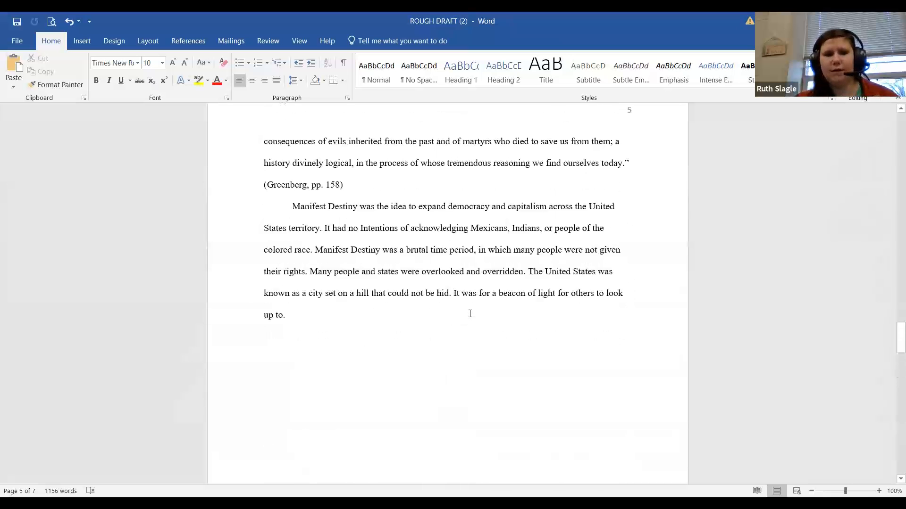
{"action": "scroll", "coordinate": [470, 314], "scroll_direction": "up", "scroll_amount": 3}
{"action": "scroll", "coordinate": [470, 313], "scroll_direction": "up", "scroll_amount": 2}
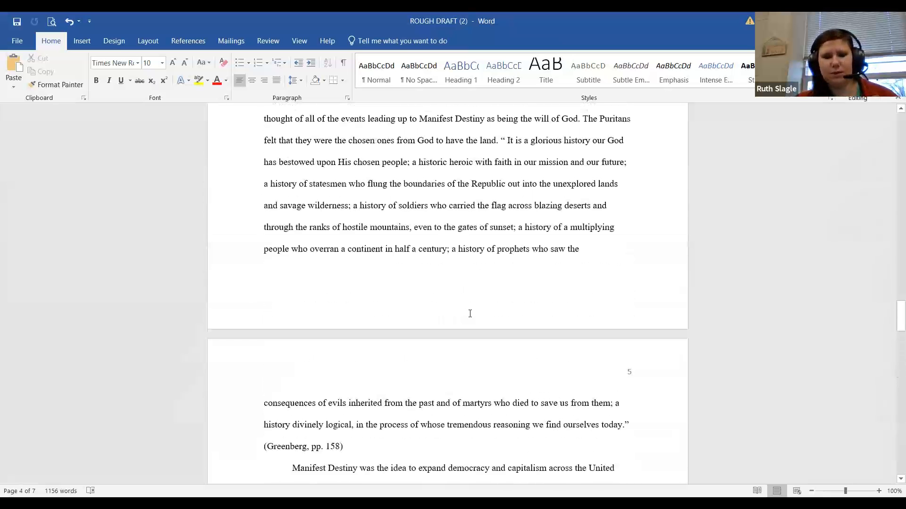